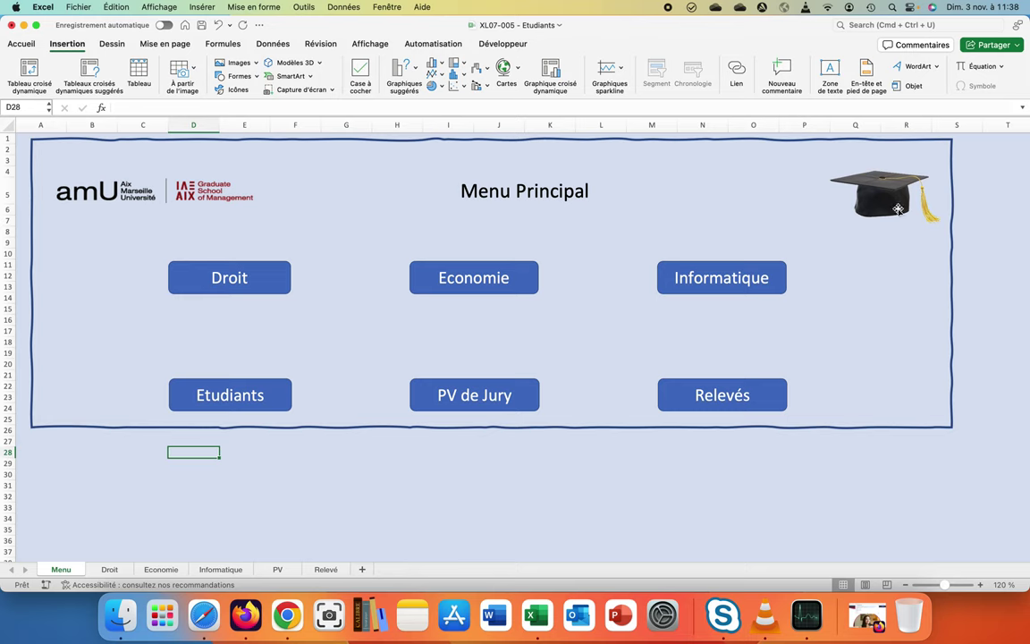
Step: Move the 3D graduation cap to the top right of the menu frame, then deselect it
mouse_move(898, 209)
mouse_down()
mouse_move(886, 210)
mouse_move(875, 192)
mouse_move(881, 207)
mouse_move(898, 155)
mouse_move(917, 210)
mouse_up()
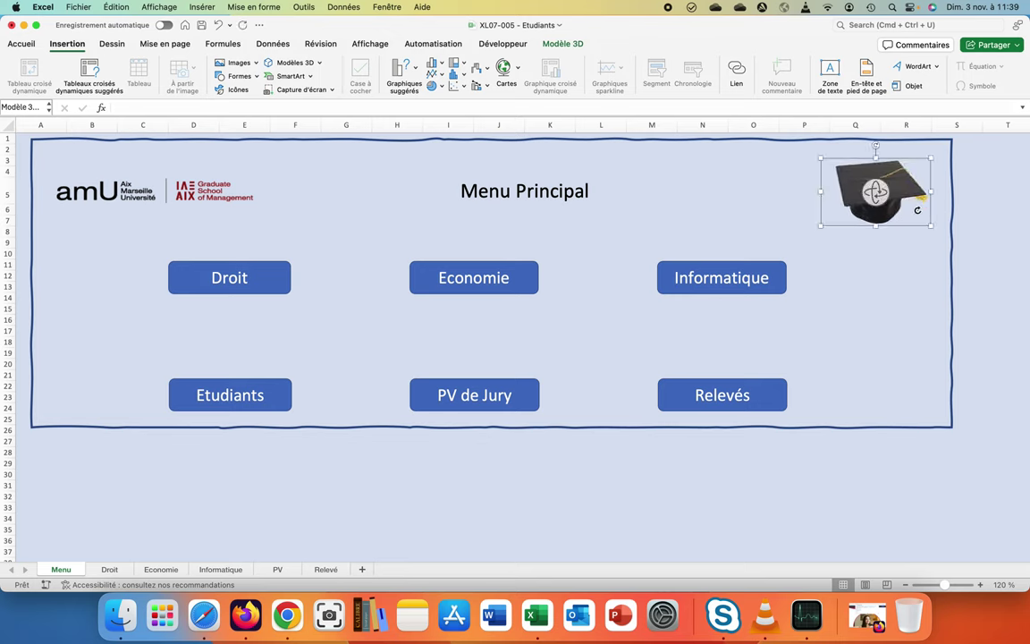
click(716, 241)
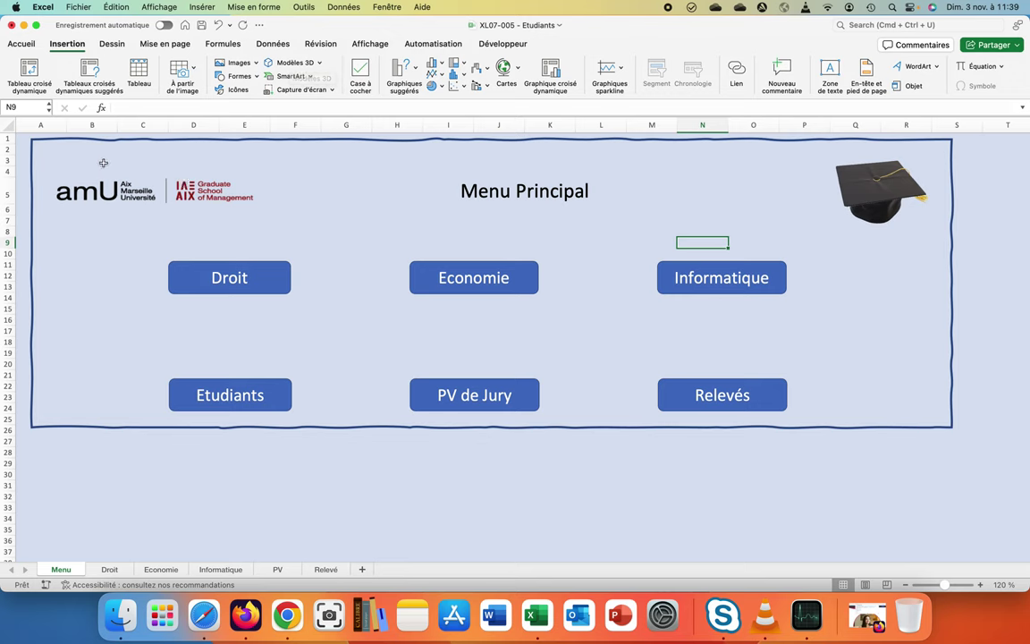
right_click(150, 193)
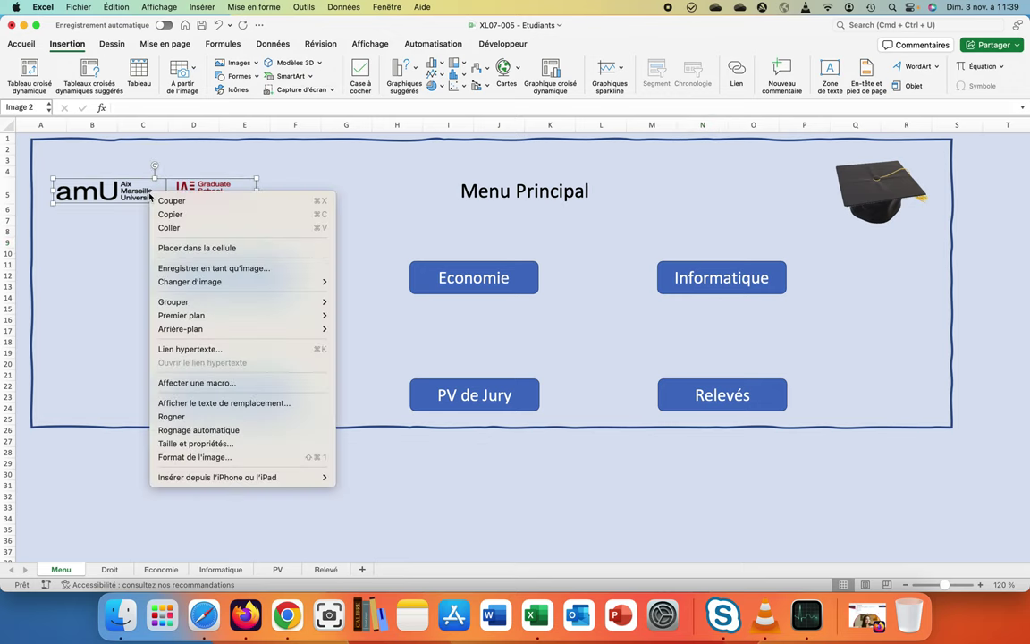
click(188, 349)
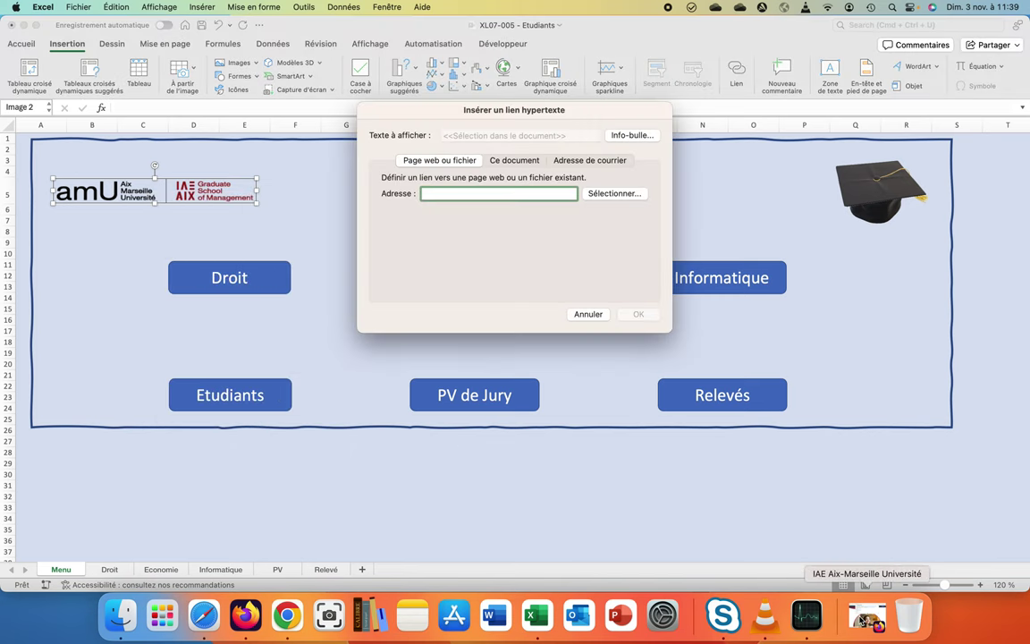
click(861, 617)
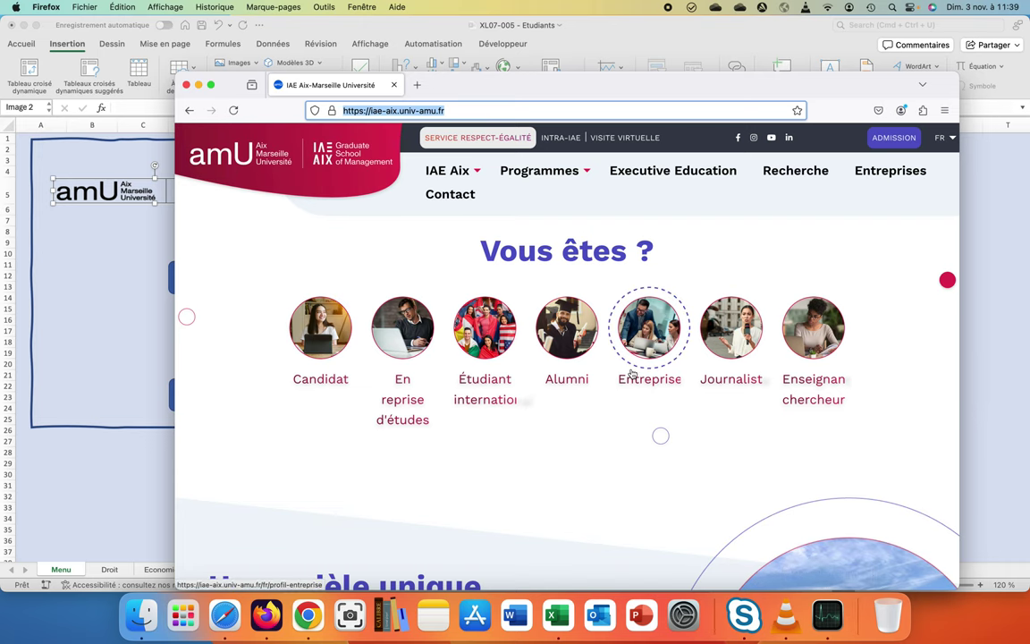
click(198, 87)
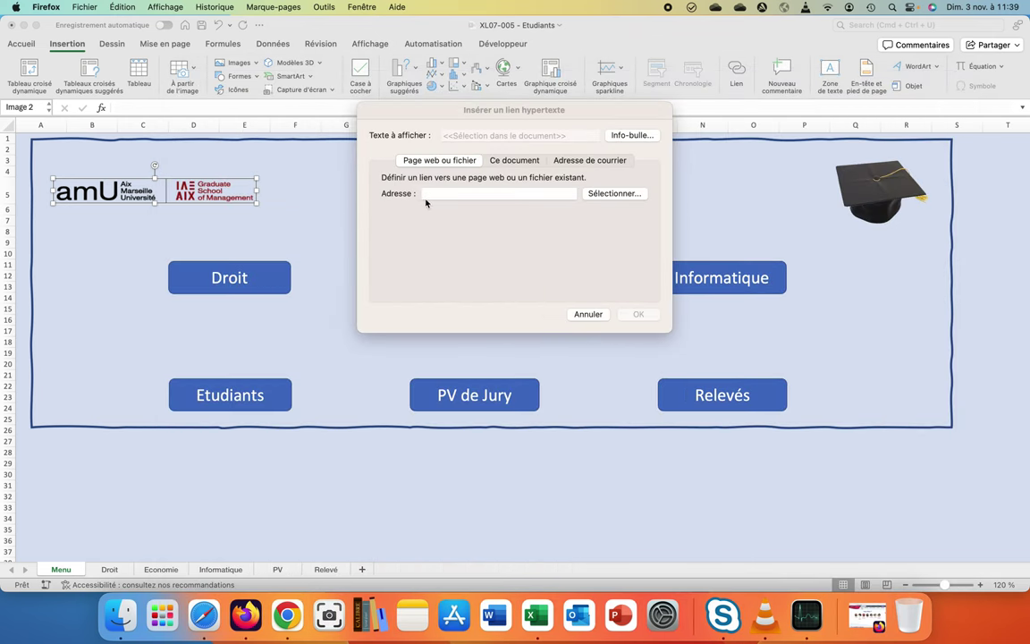
click(432, 194)
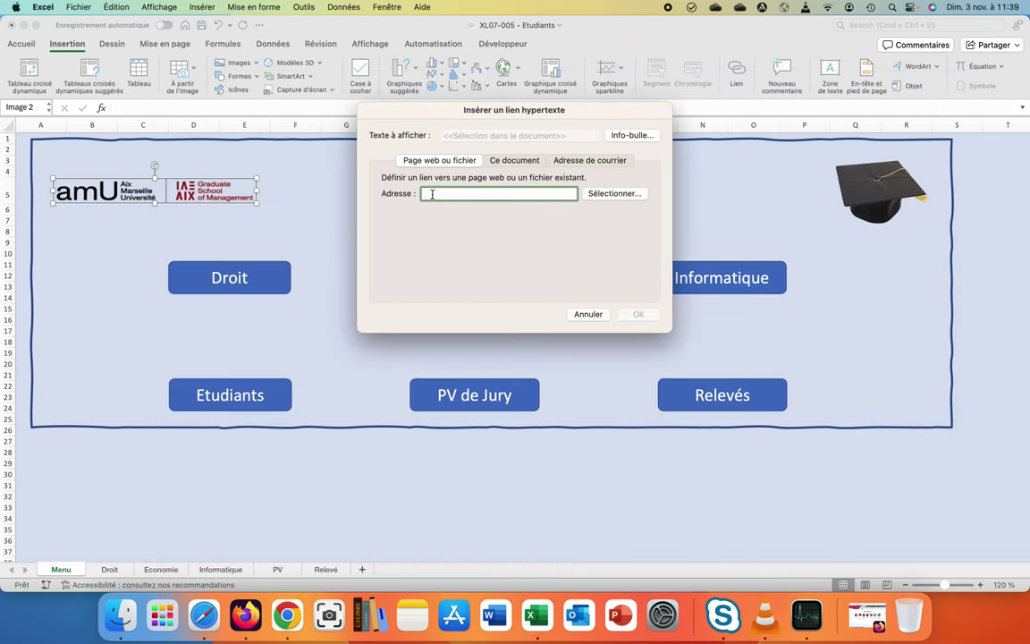
text(https://iae-aix.univ-amu.fr/)
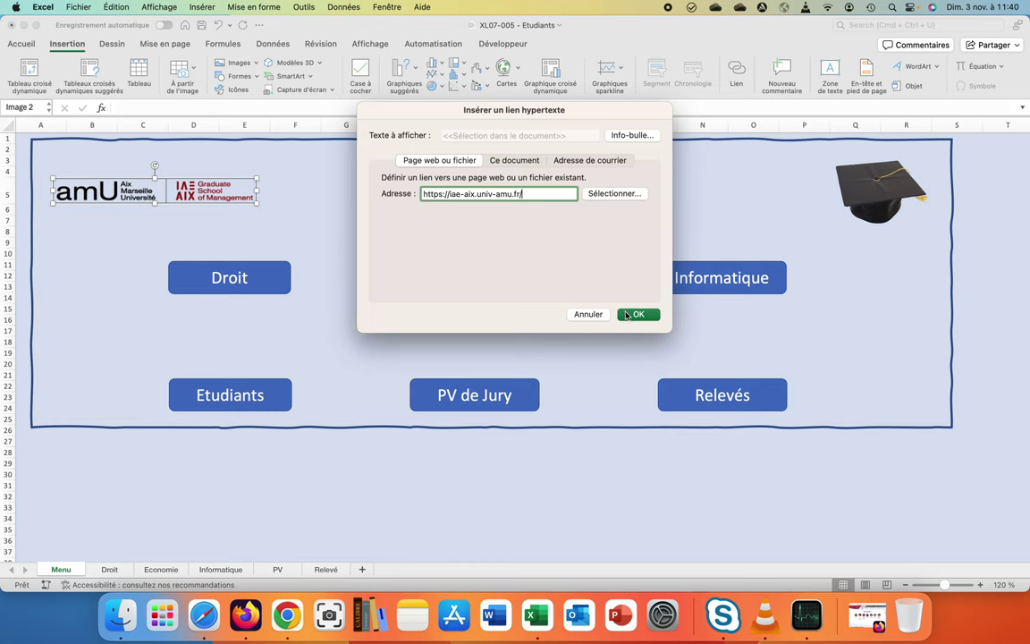
click(637, 315)
click(600, 450)
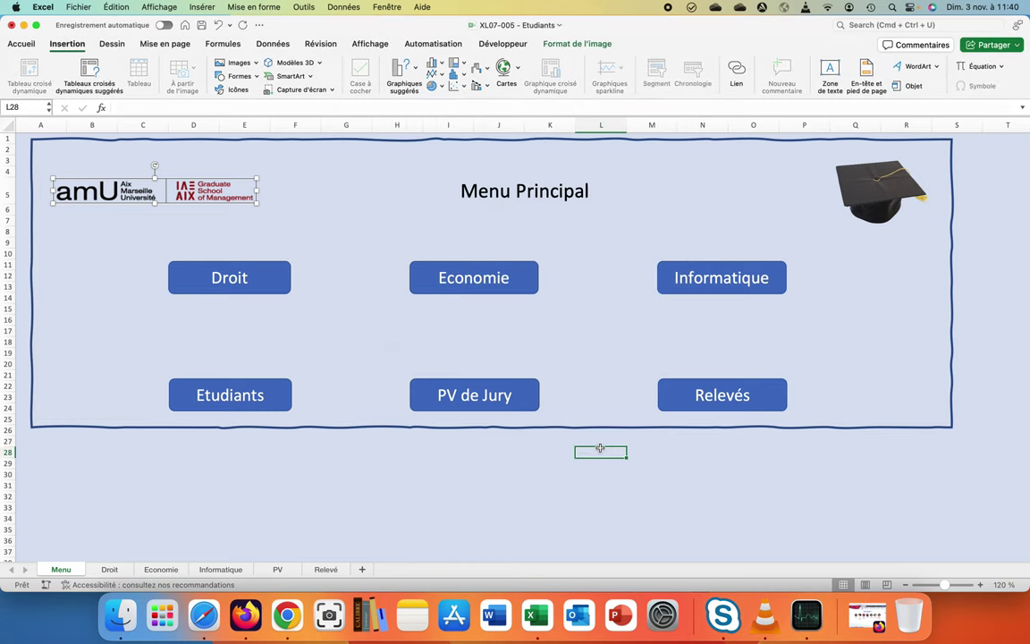
click(170, 189)
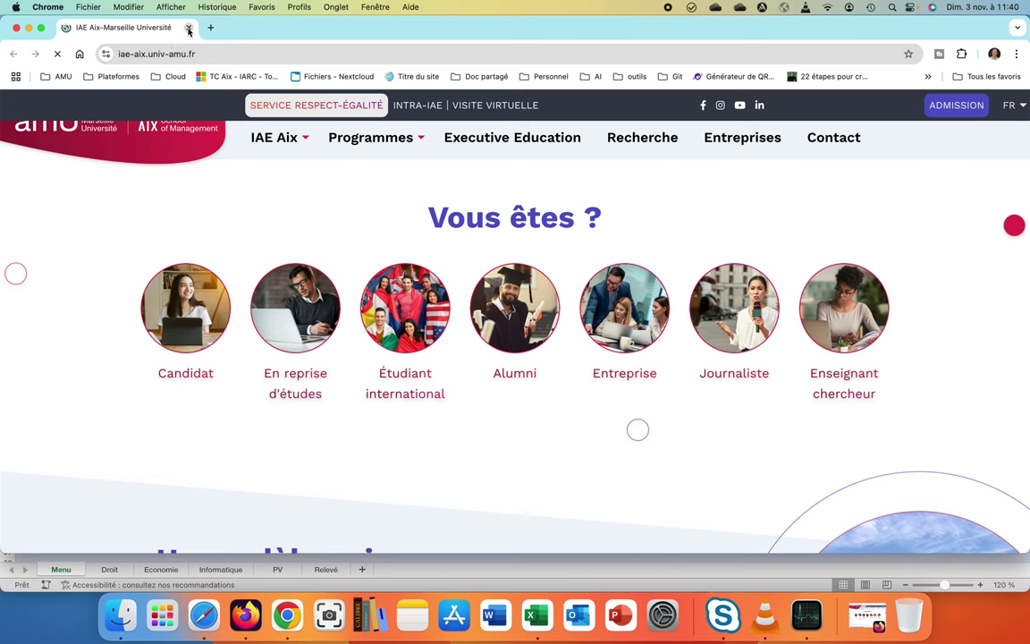
key(super+Tab)
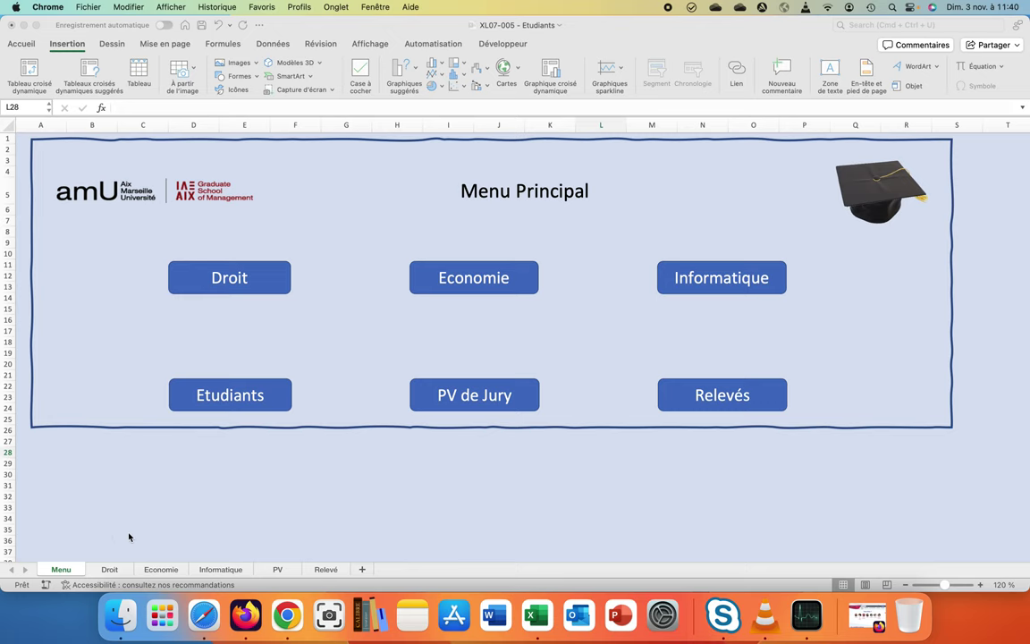
Step: Link the Droit button to the Droit sheet in this workbook
right_click(187, 283)
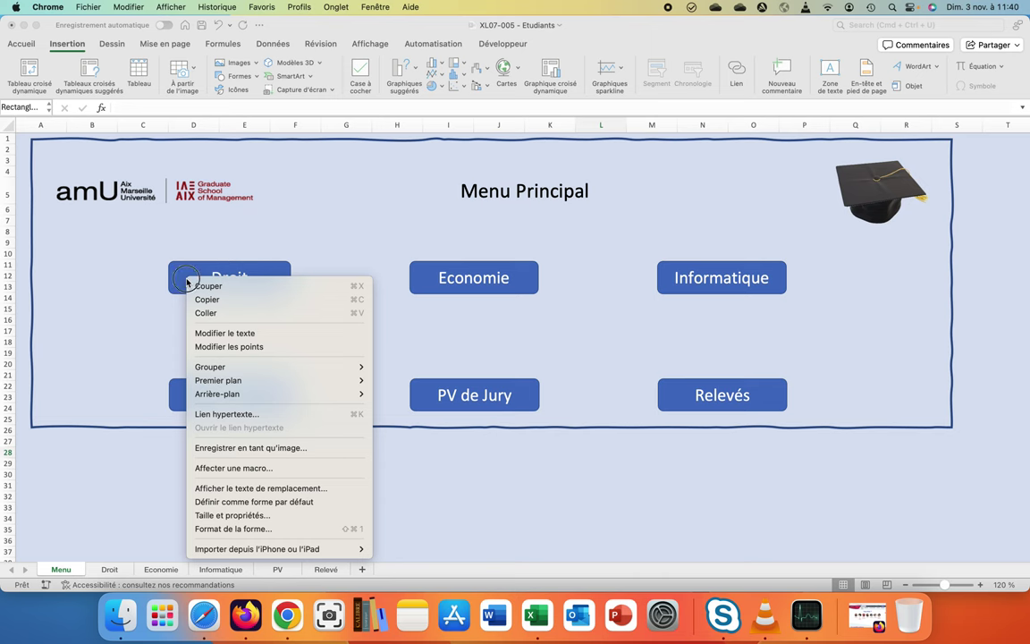
key(Escape)
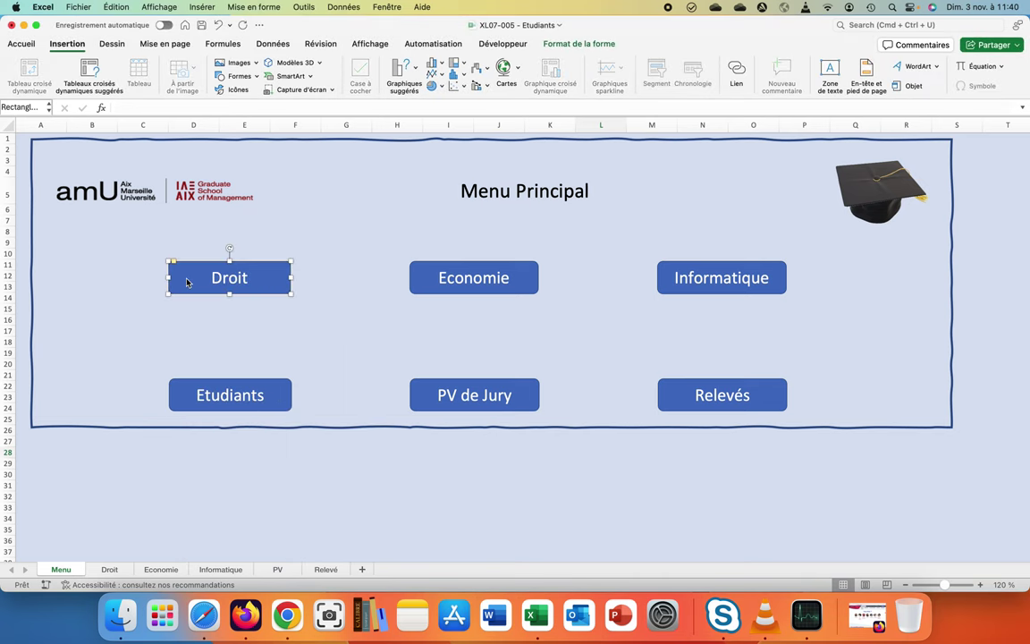
right_click(187, 282)
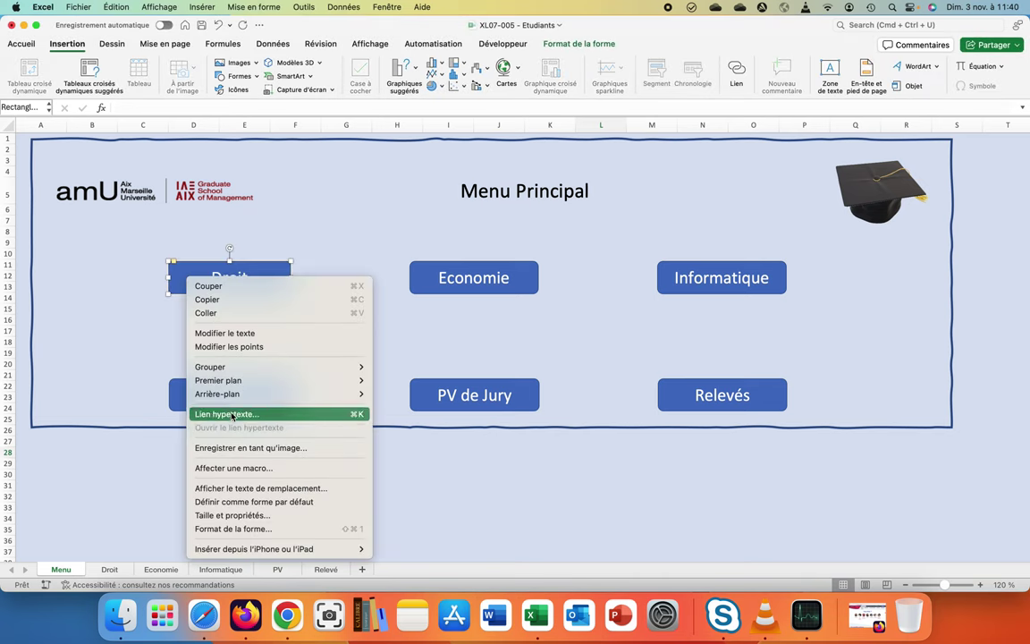
click(231, 414)
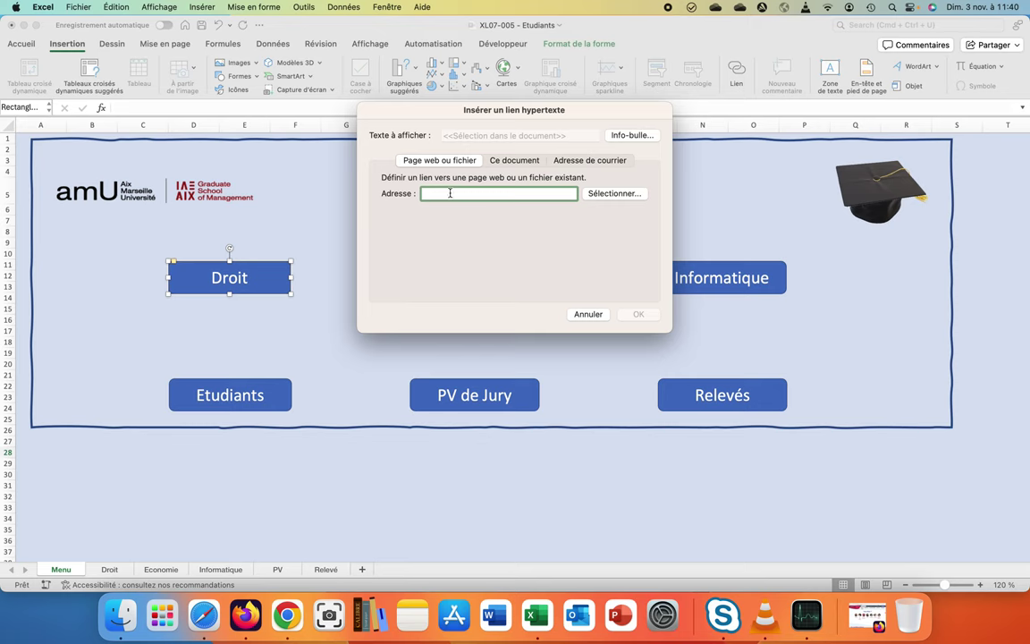
click(503, 161)
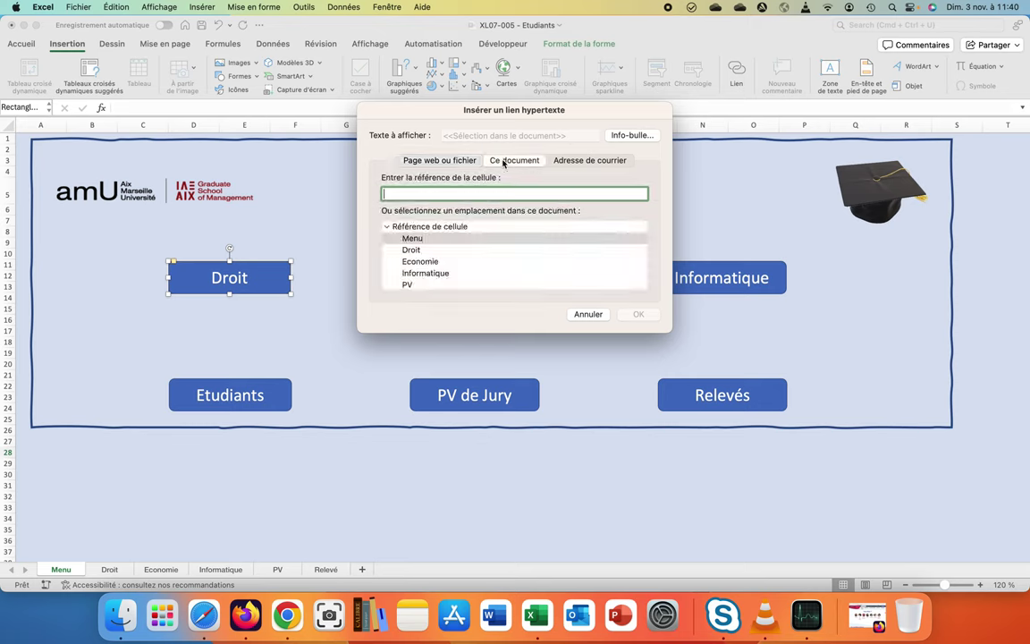
click(433, 251)
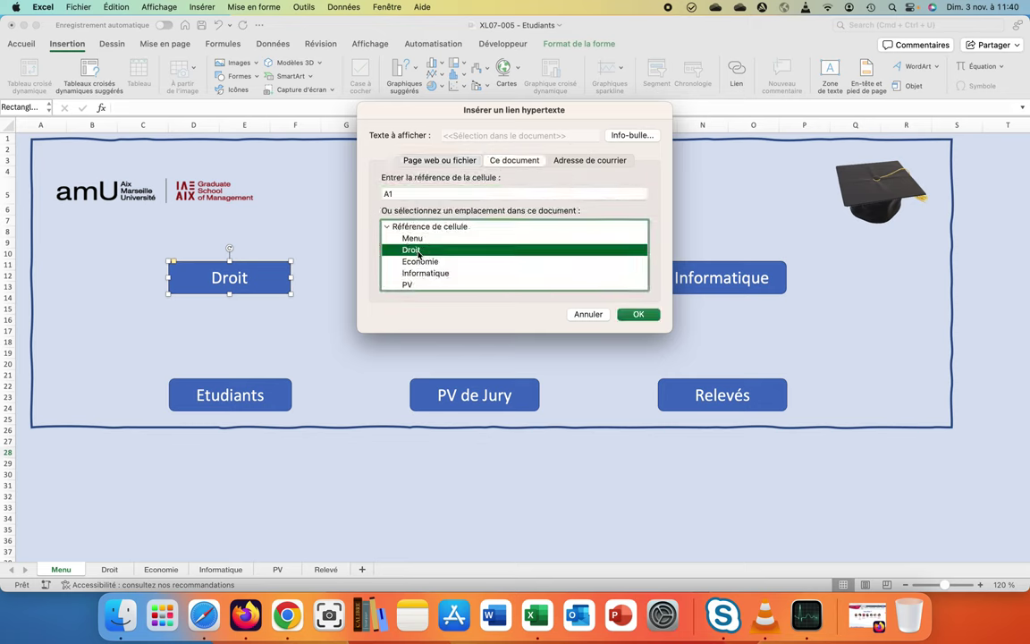
click(624, 315)
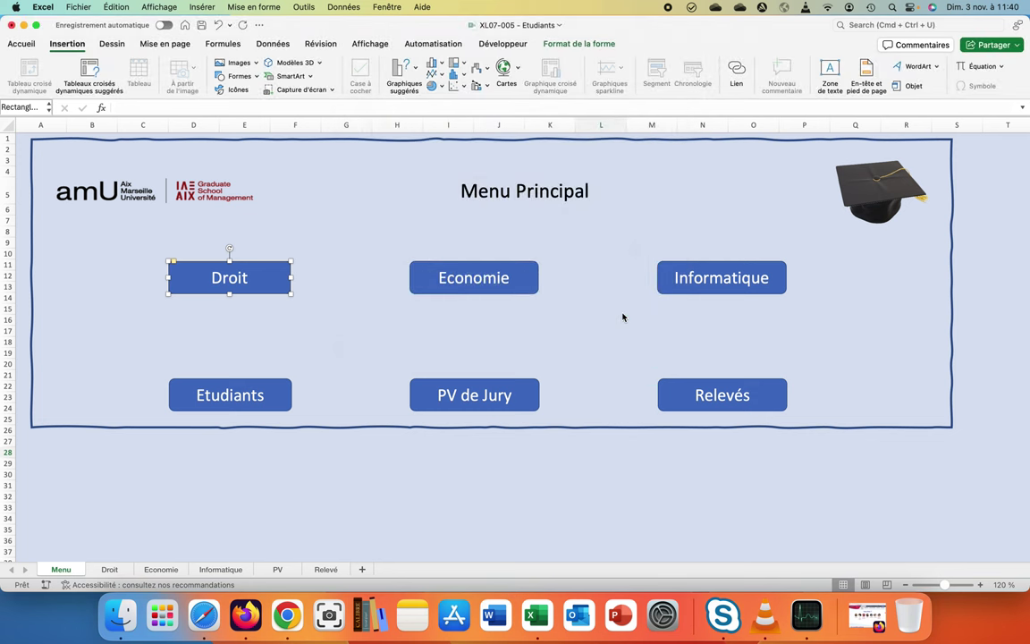
Step: Link the Economie button to the Economie sheet
right_click(458, 280)
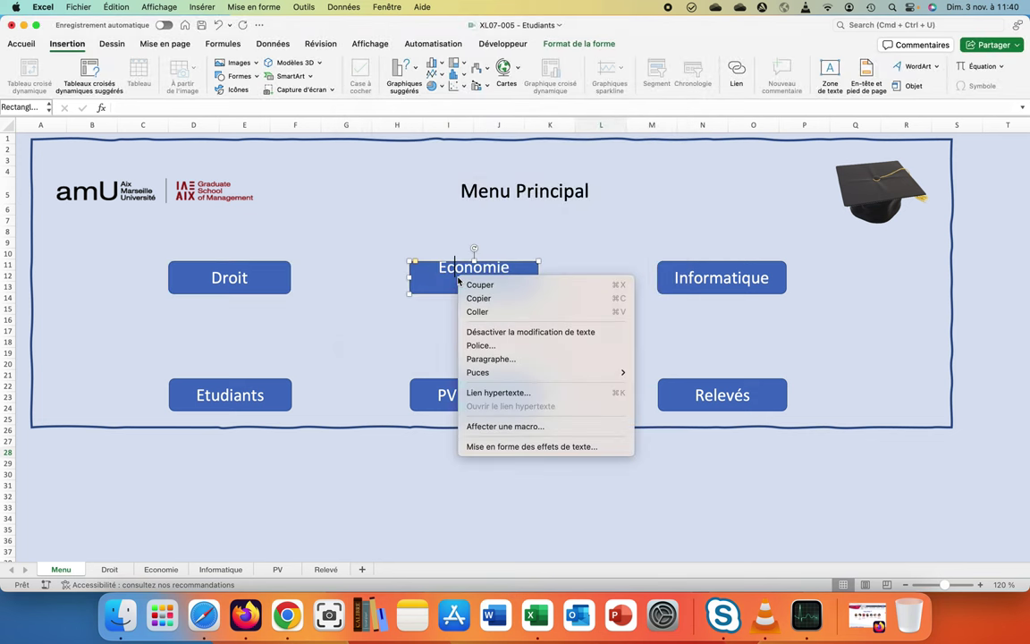
click(404, 304)
click(382, 299)
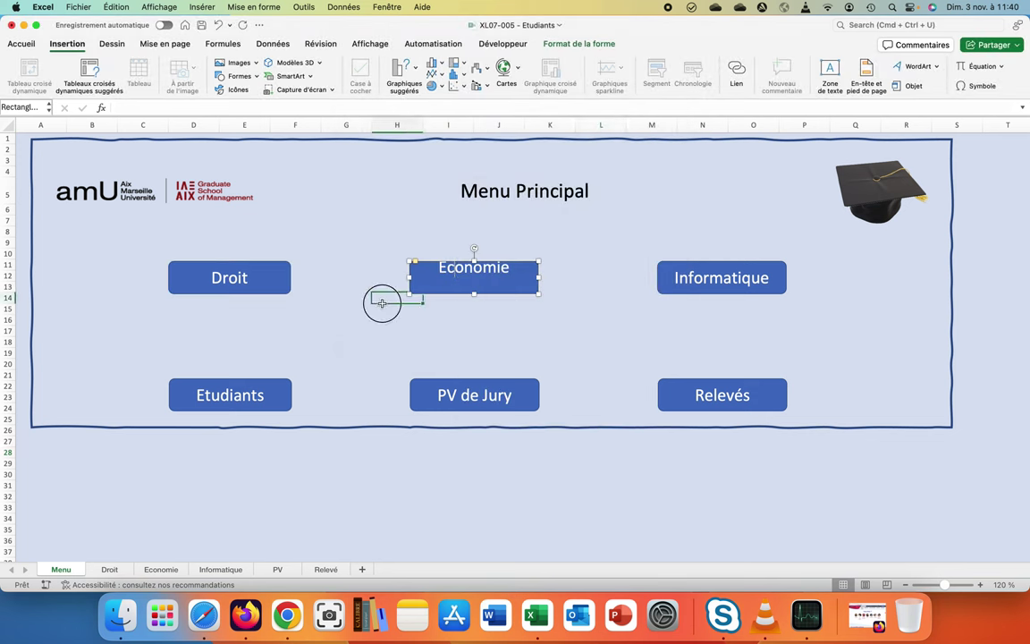
right_click(417, 294)
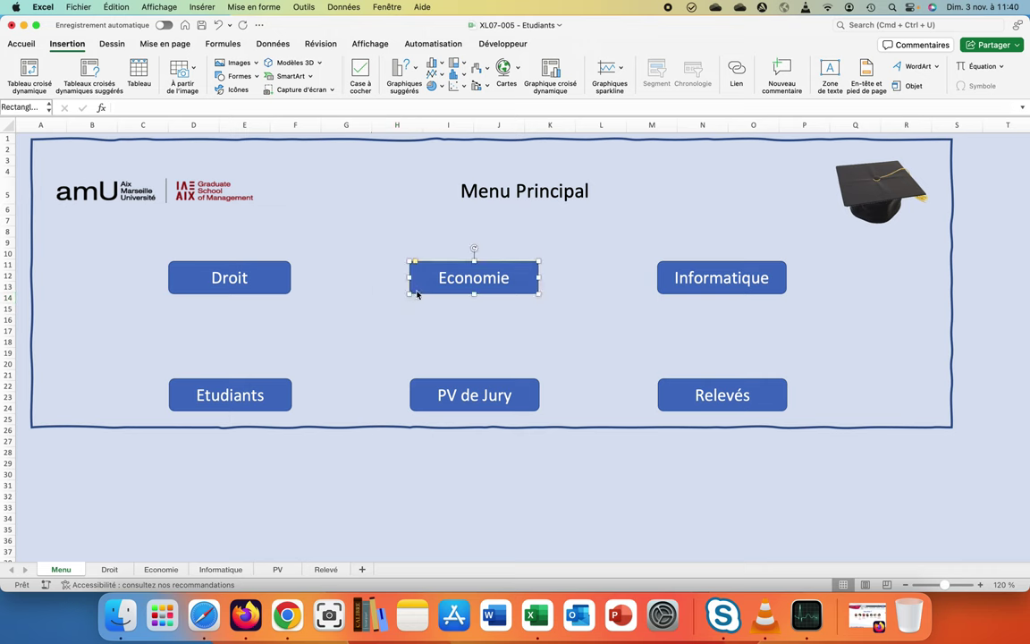
click(451, 426)
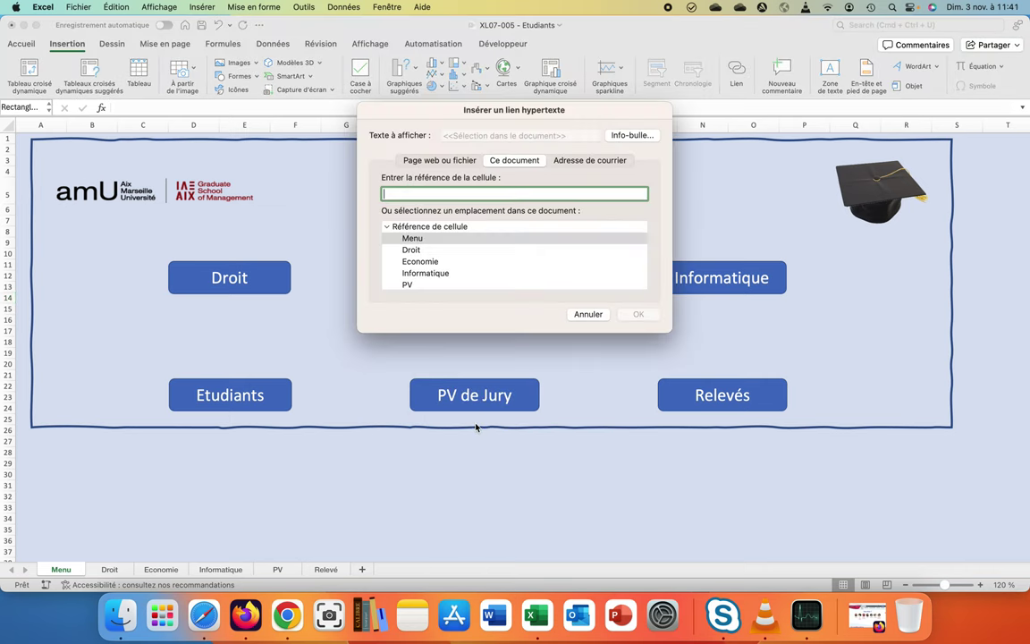
click(426, 262)
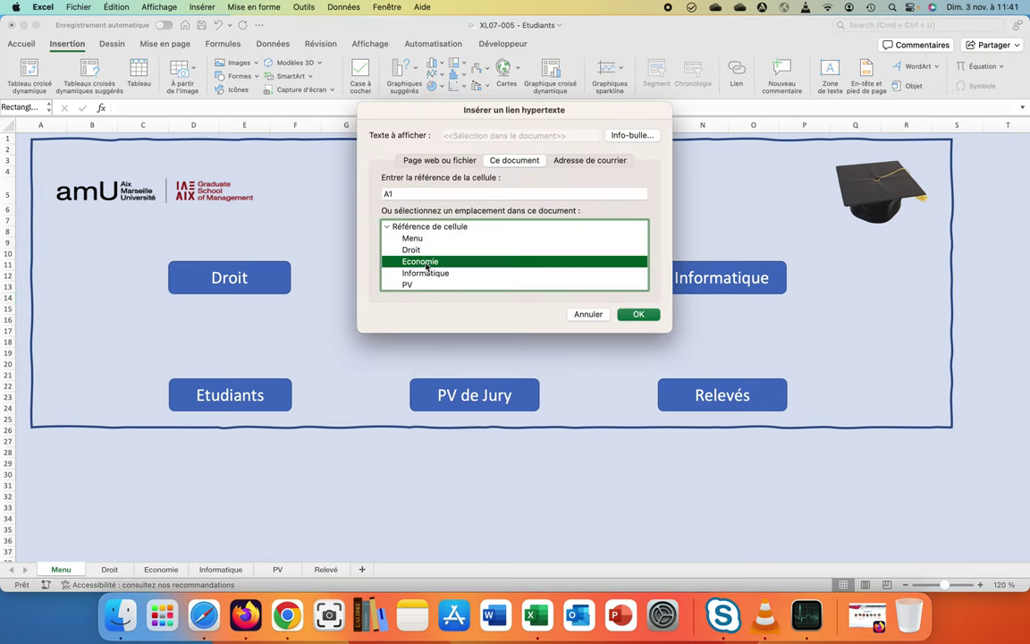
click(635, 313)
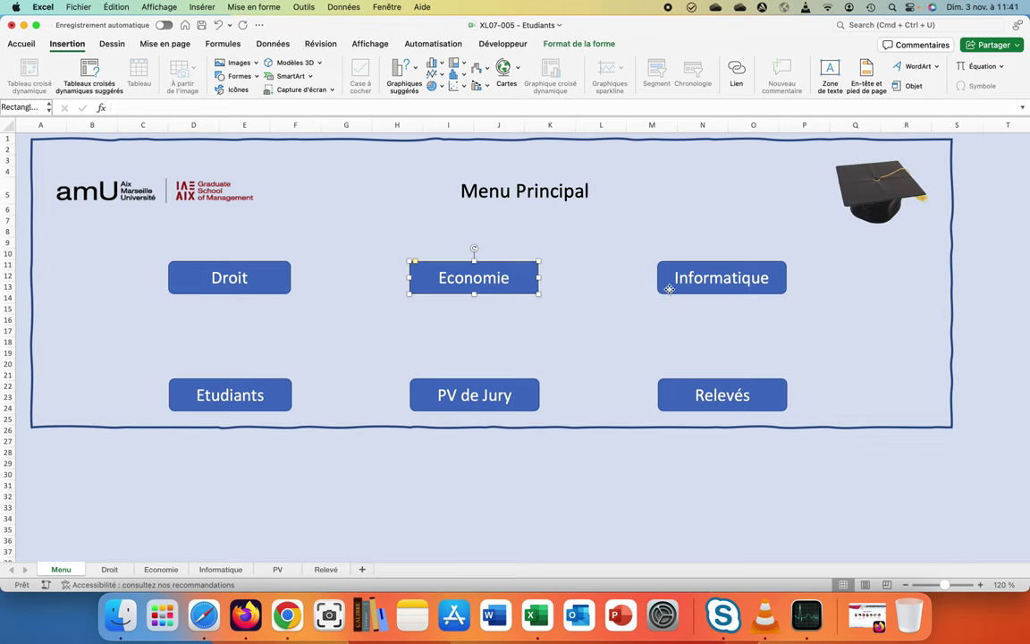
Step: Link the Informatique button to the Informatique sheet
right_click(669, 290)
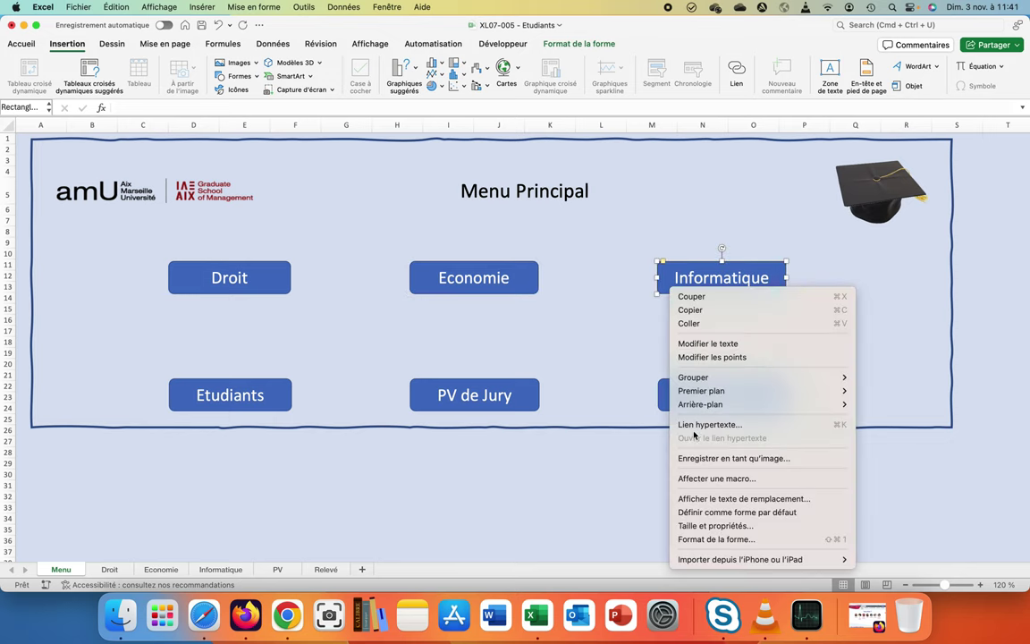
click(690, 423)
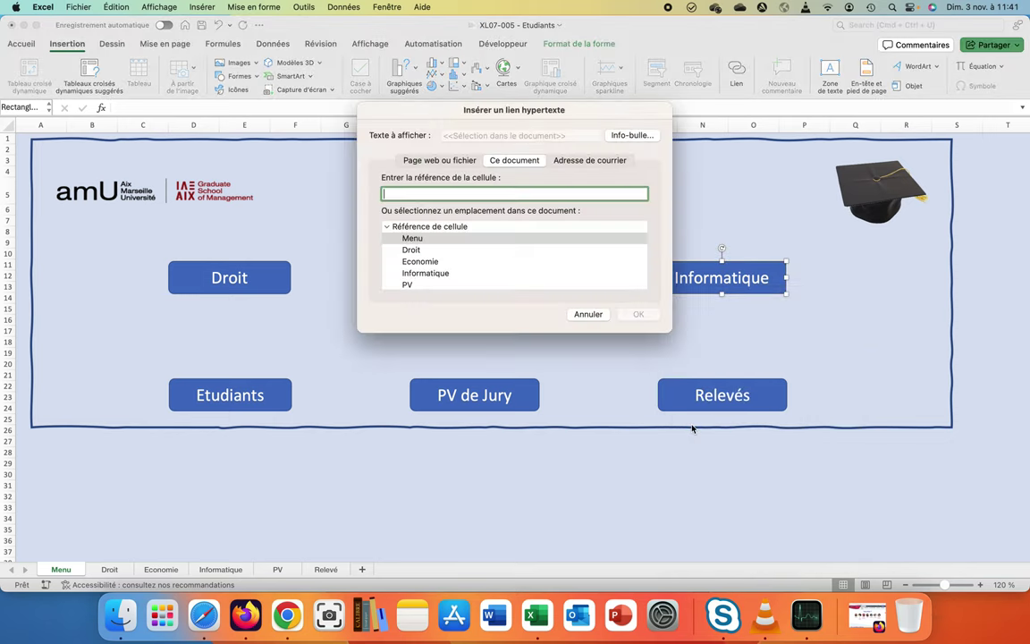
click(440, 273)
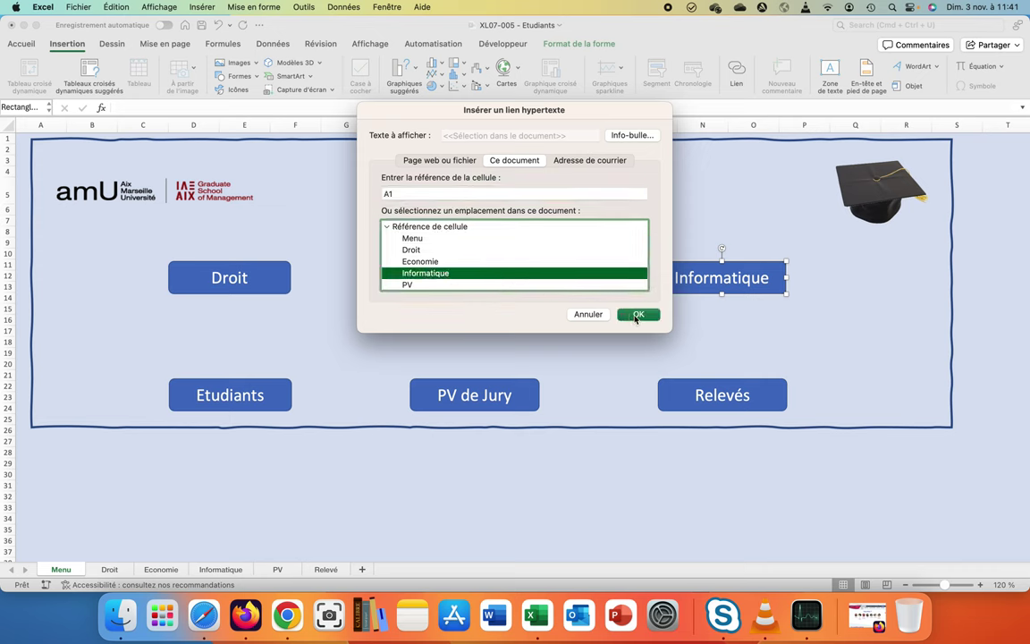
click(637, 315)
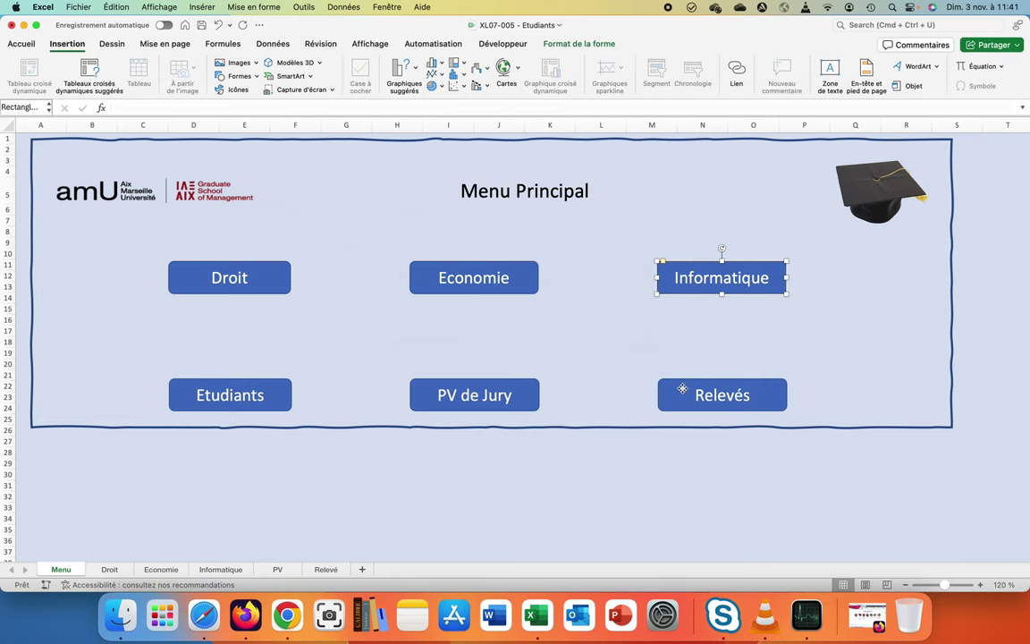
Step: Link the Relevés button to the Relevé sheet and the PV de Jury button to the PV sheet
right_click(683, 389)
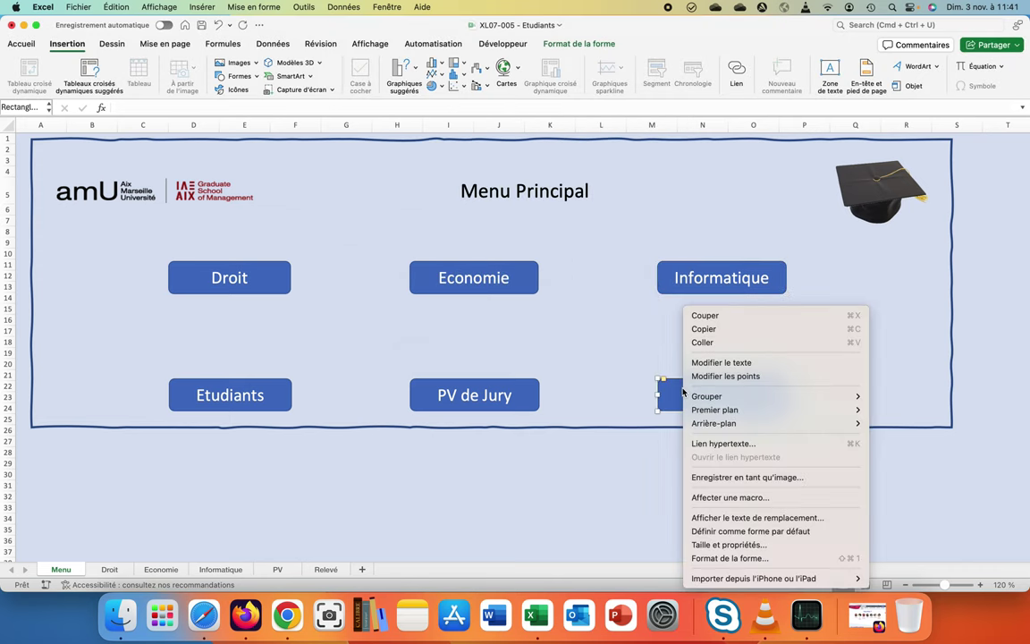
click(704, 442)
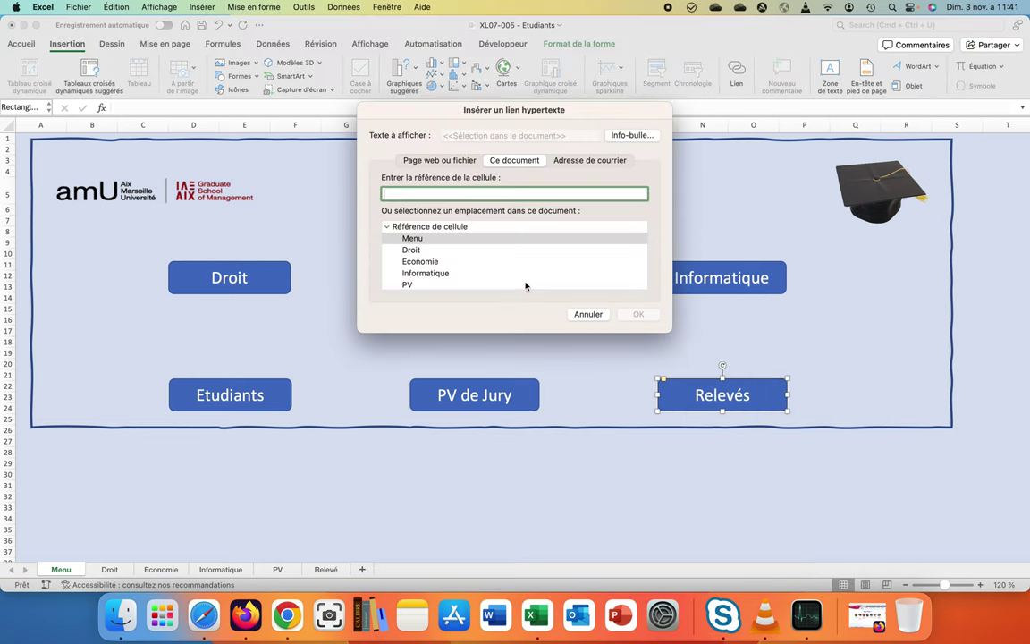
scroll(525, 286, down, 2)
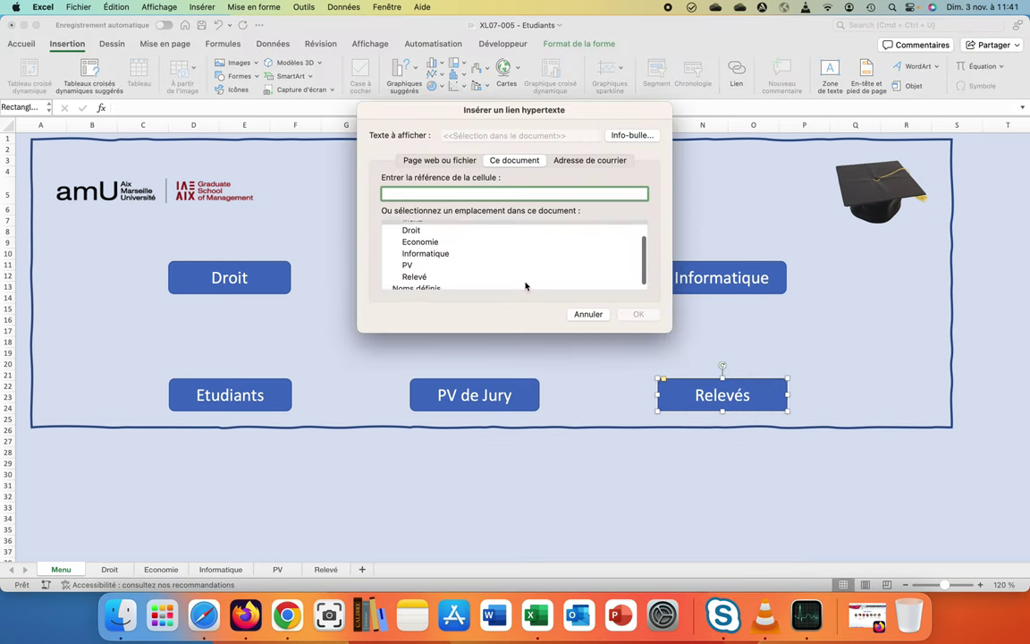
click(420, 272)
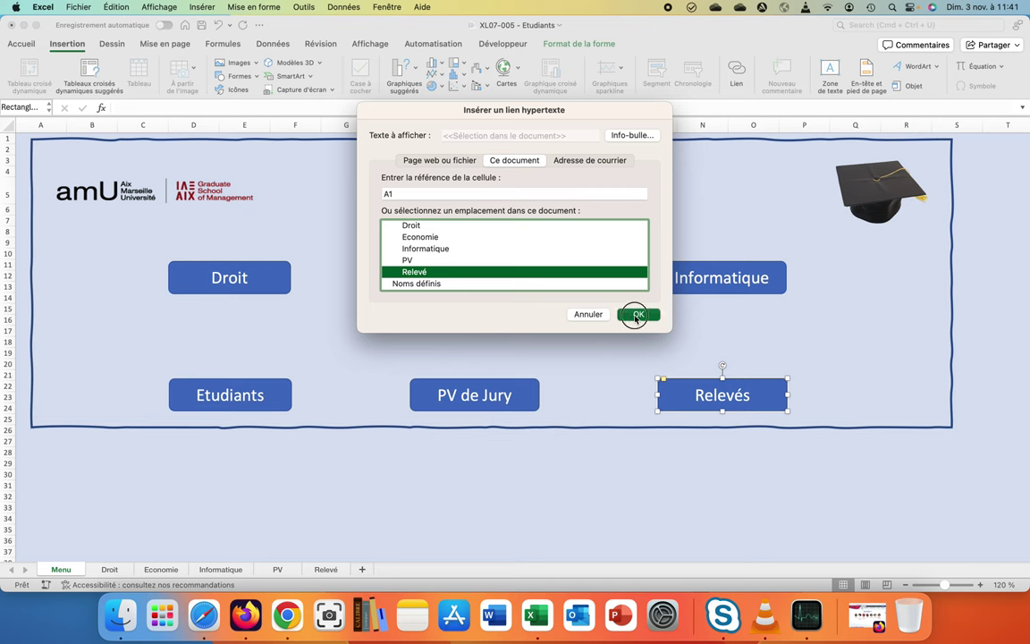
click(637, 315)
right_click(493, 410)
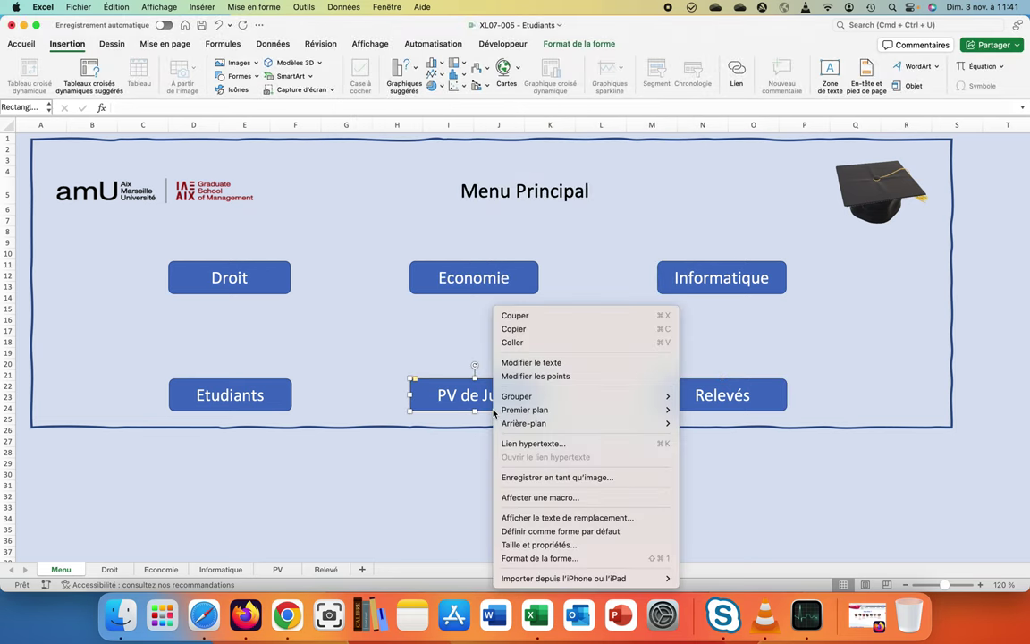
click(527, 445)
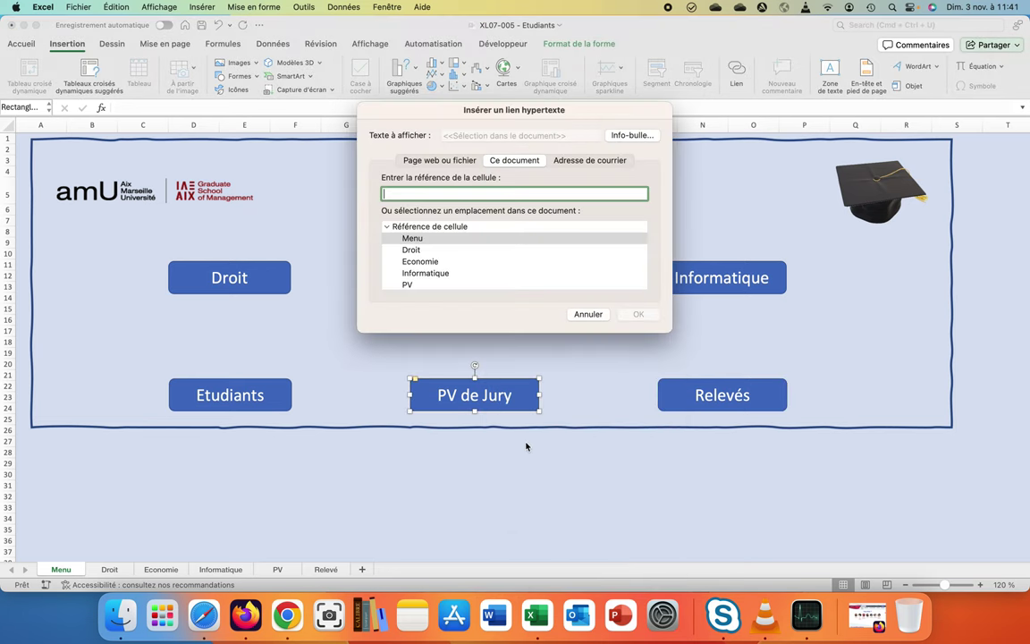
click(408, 284)
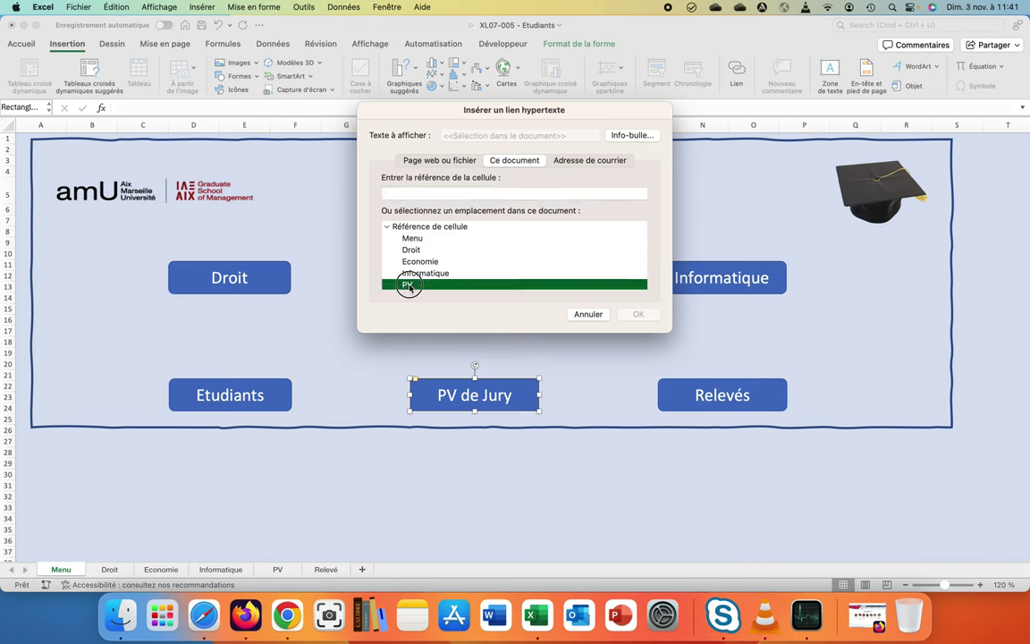
click(633, 315)
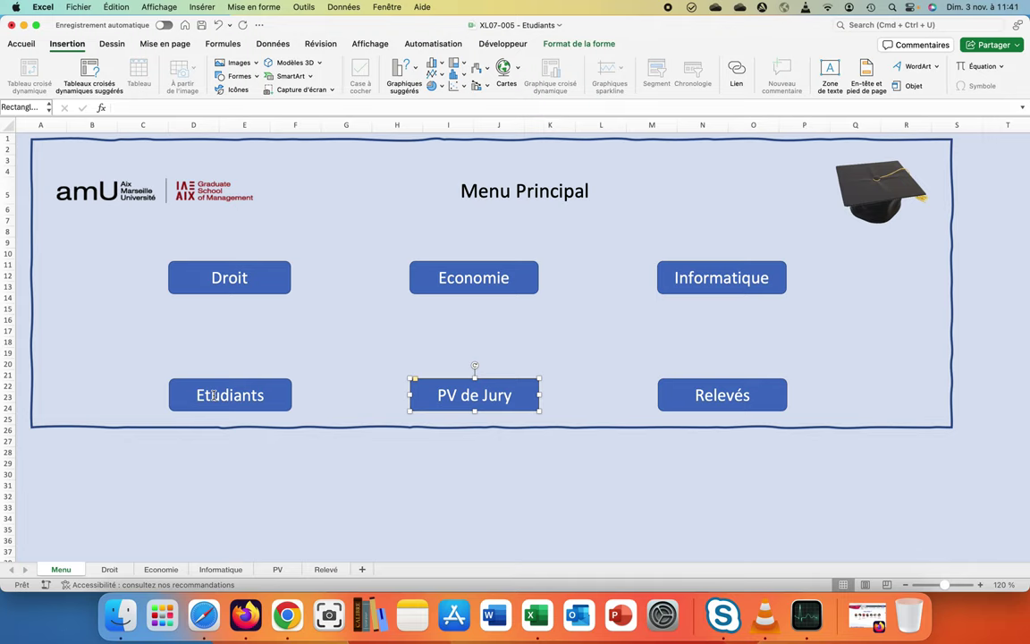
Step: Insert a new blank sheet and start renaming its Feuil2 tab
click(362, 569)
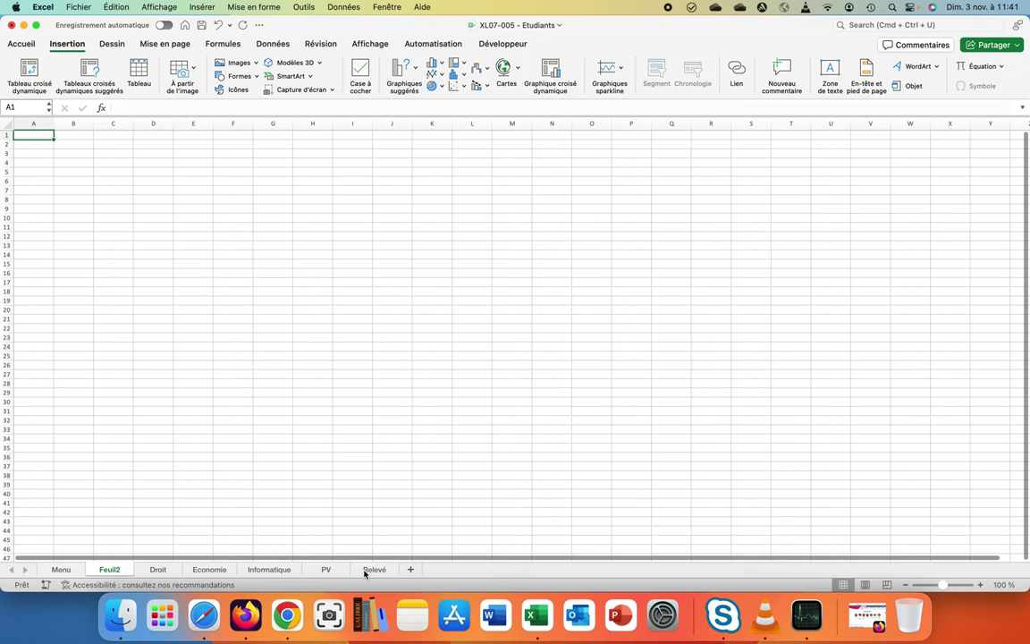
click(371, 569)
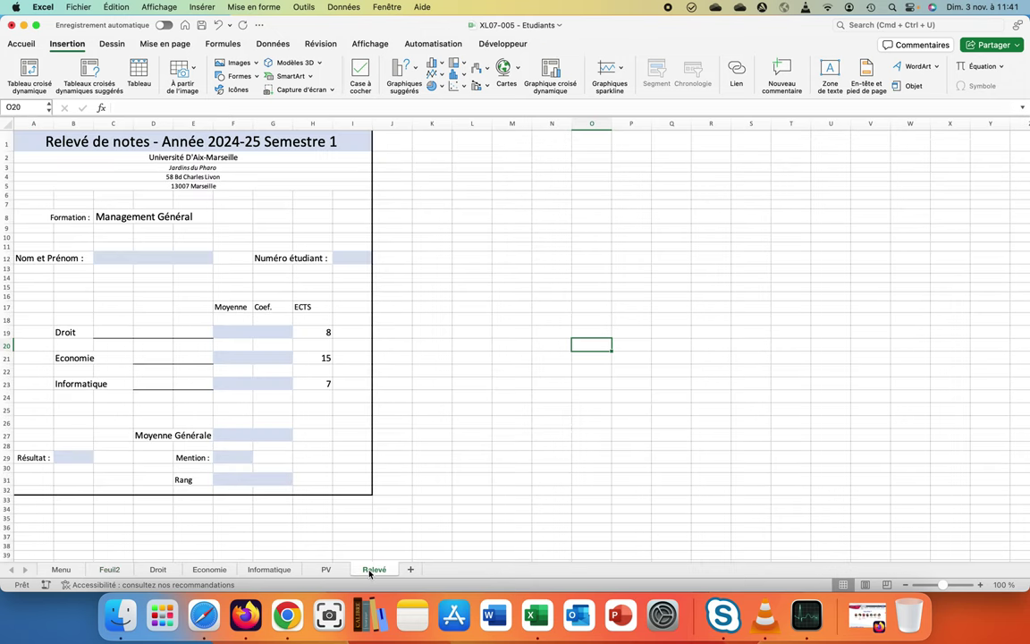
click(109, 570)
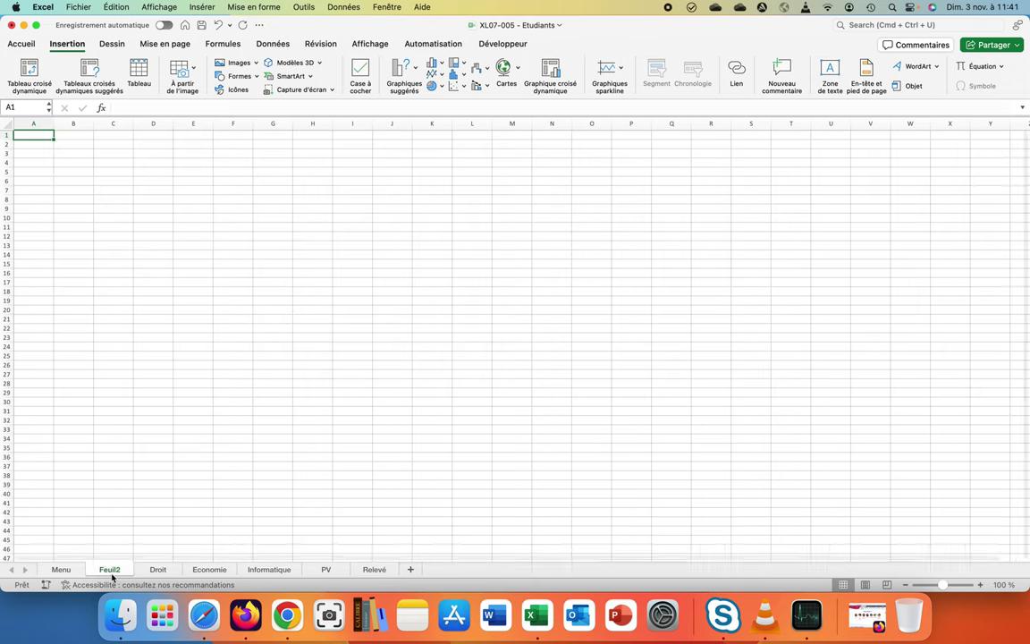
double_click(109, 570)
Step: Name the new sheet Etudiants and copy Droit's student number, surname and first-name columns (A5:C41)
text(Etudiant)
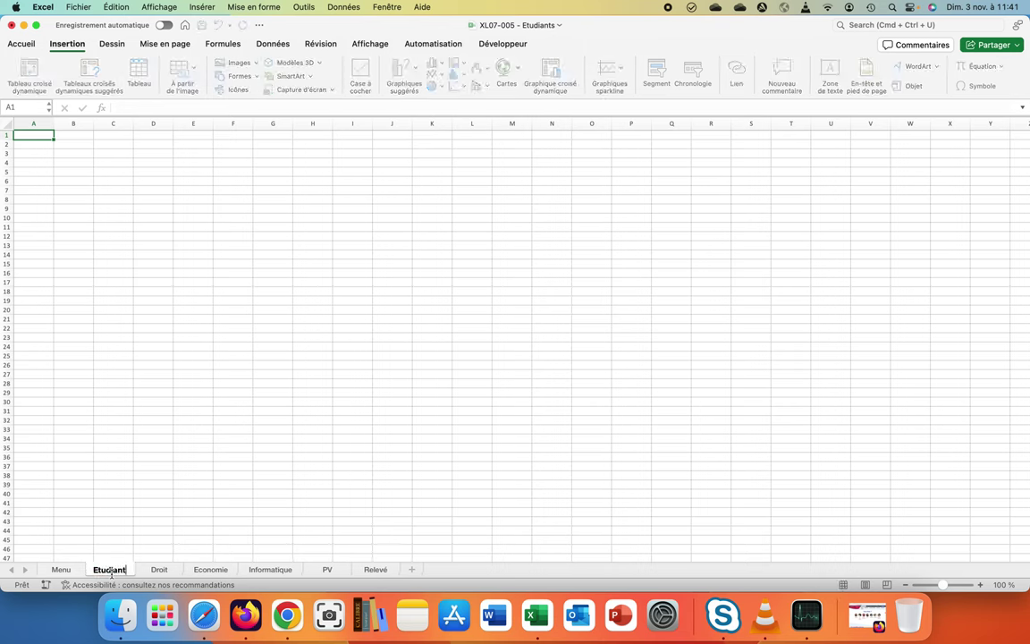
text(s)
key(Return)
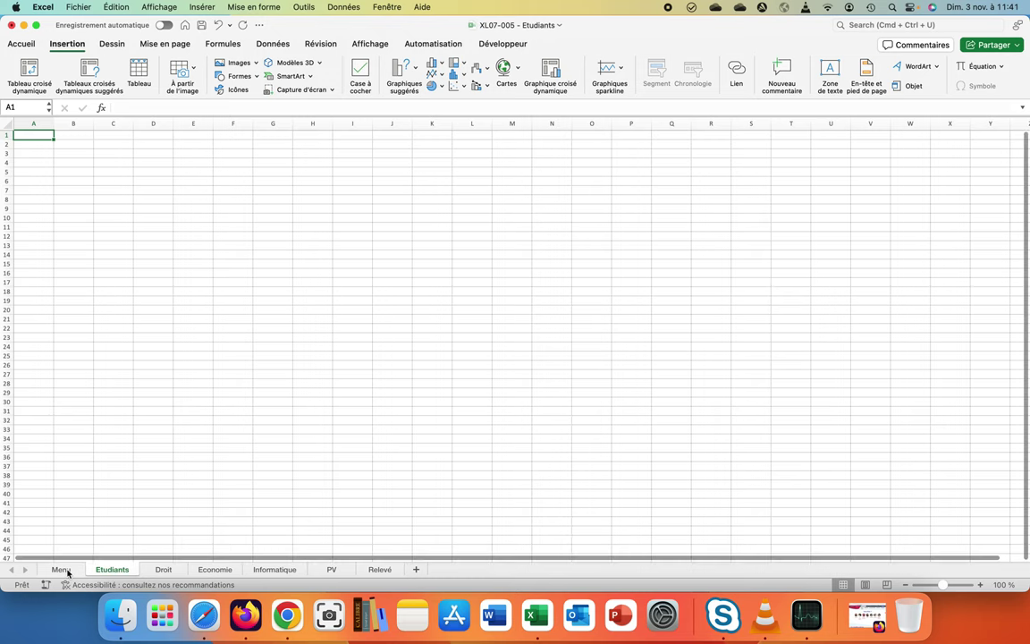
click(150, 571)
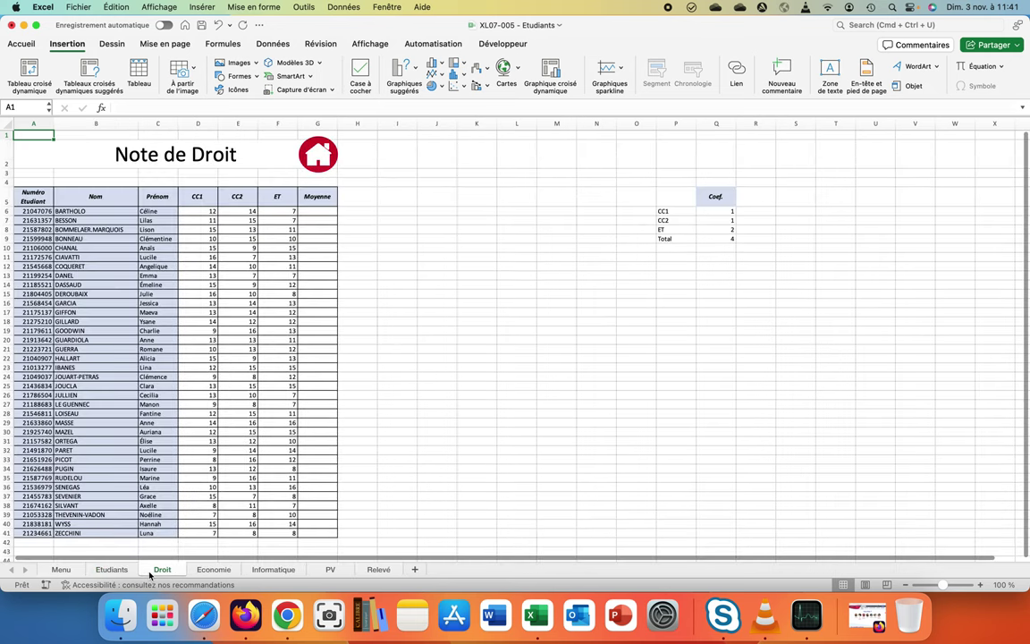
mouse_move(33, 196)
mouse_down()
mouse_move(146, 224)
mouse_move(154, 570)
mouse_up()
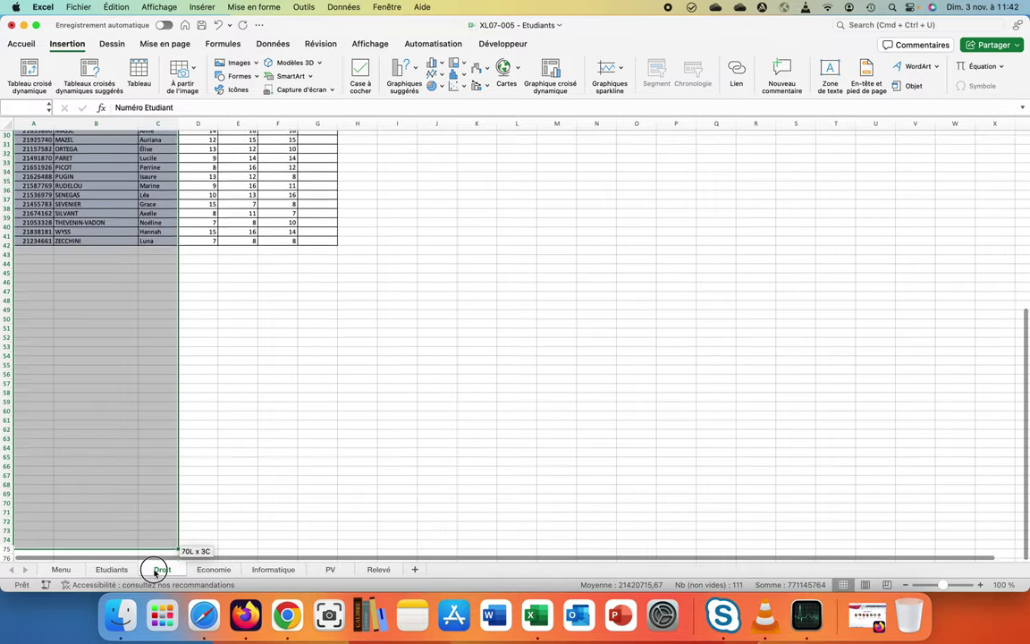
drag(154, 571, 155, 525)
key(super+c)
scroll(155, 525, up, 10)
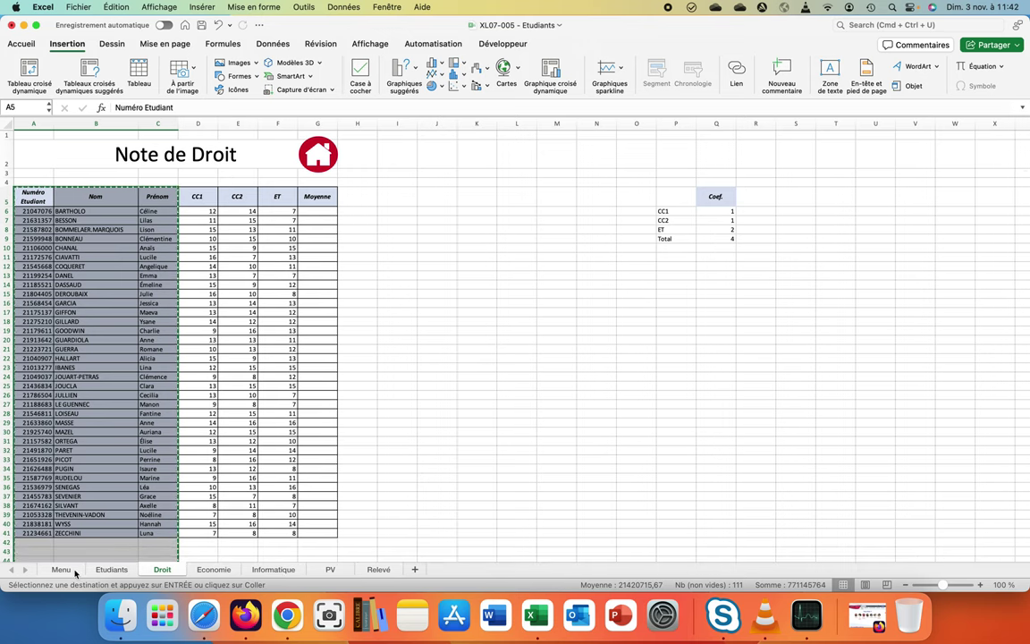
click(110, 571)
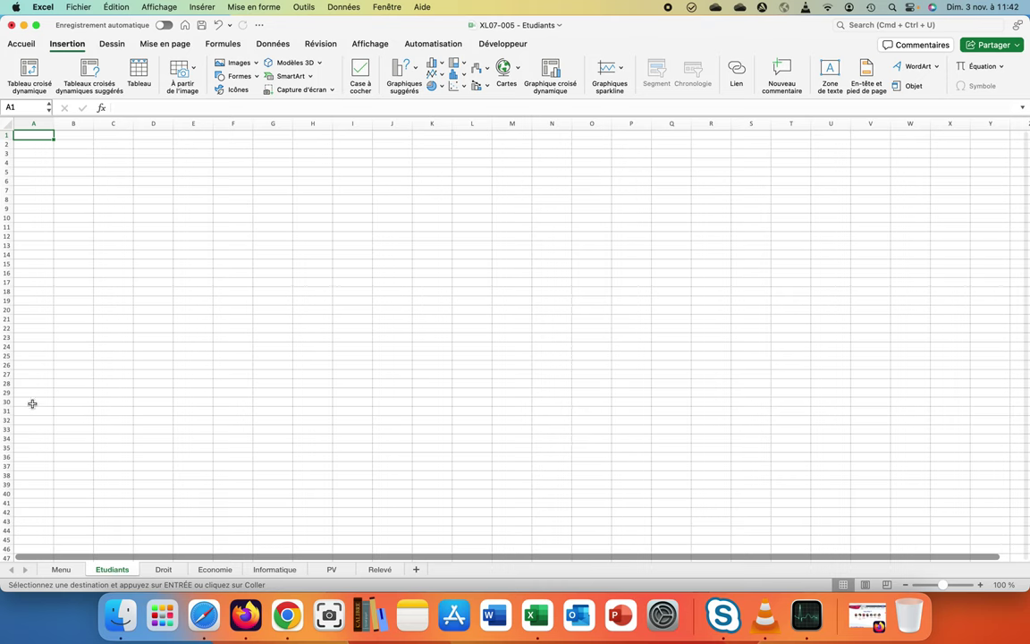
Step: Paste the copied student list at A5 of Etudiants, then return to the Menu sheet
click(21, 174)
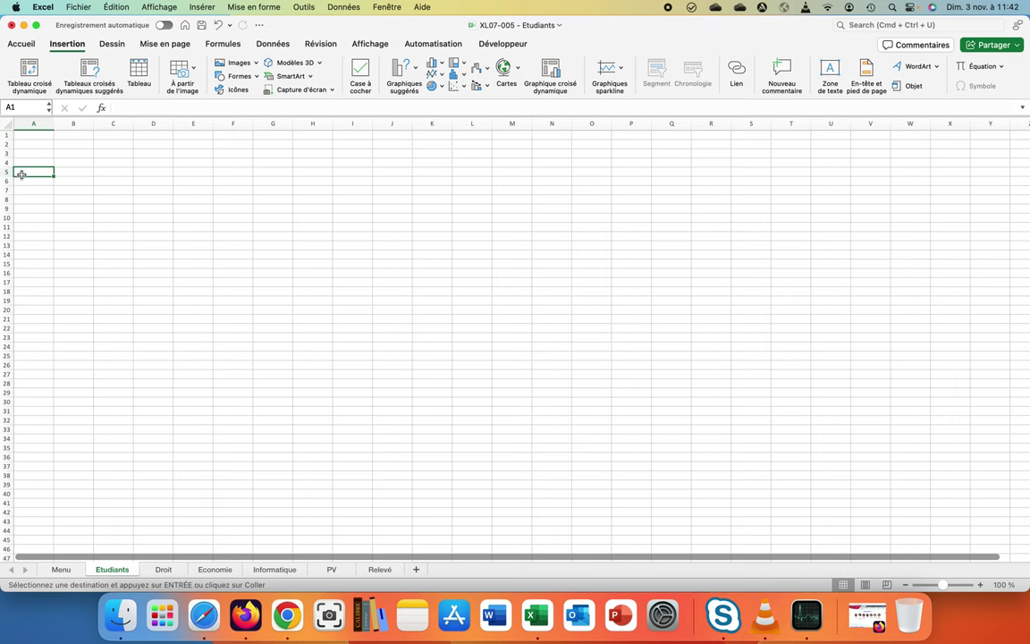
key(cmd+v)
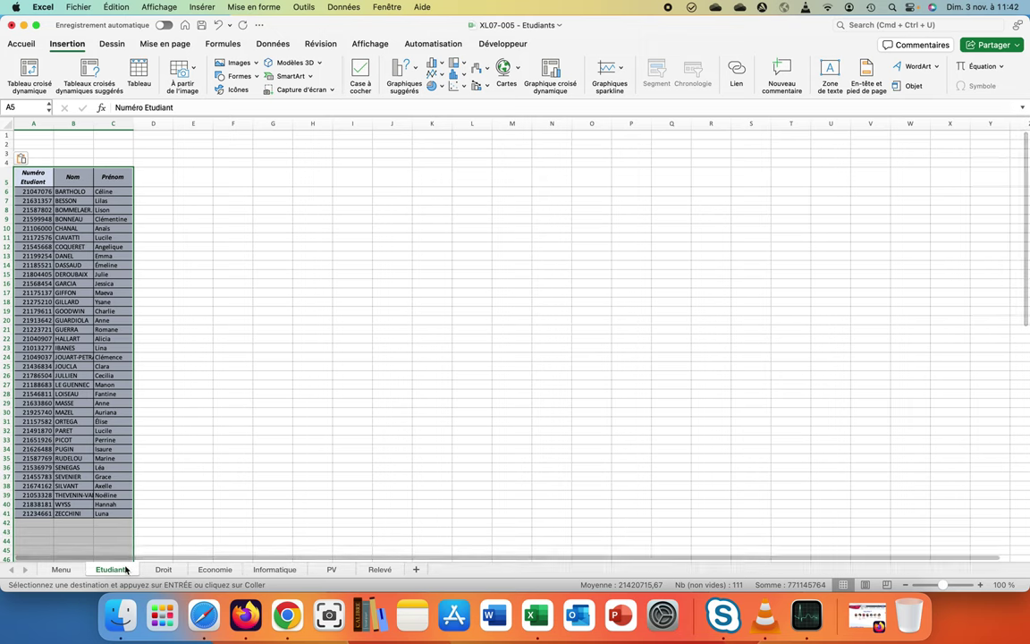
click(179, 515)
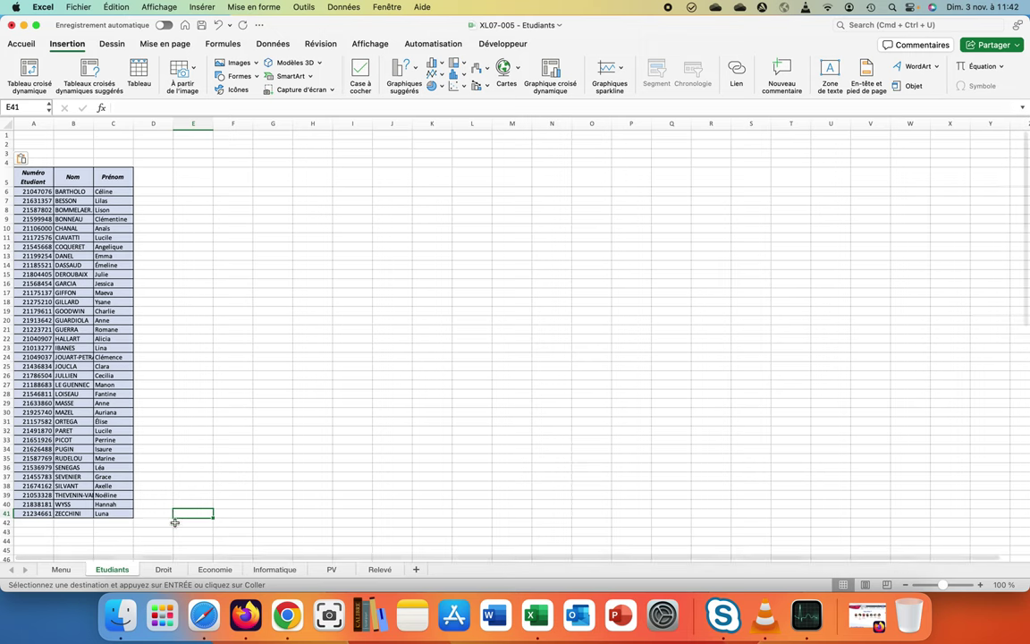
click(61, 570)
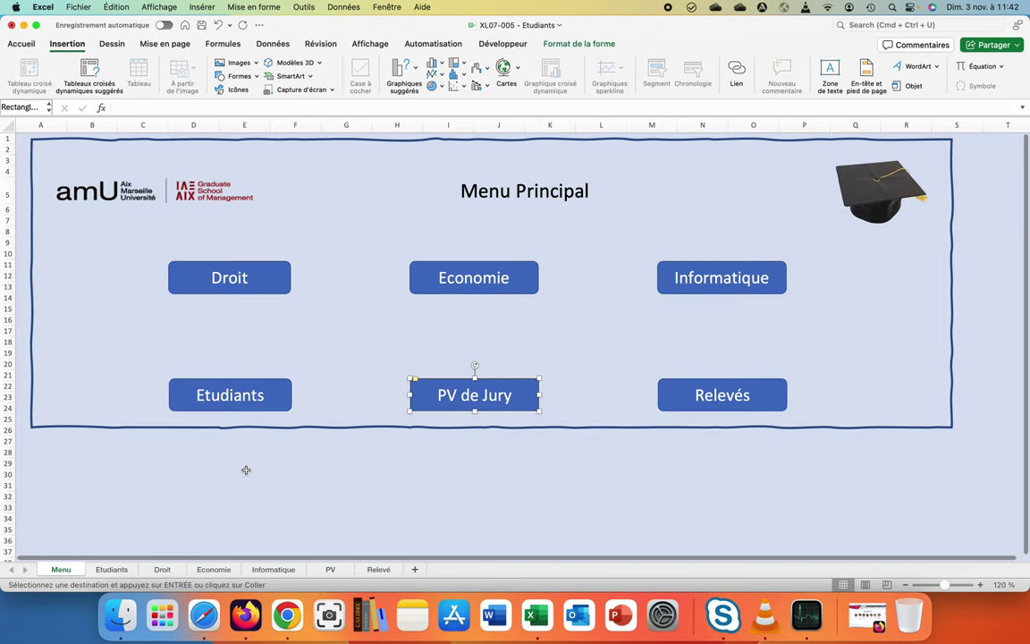
Step: Link the Etudiants button to the Etudiants sheet and click it to confirm it opens the list
right_click(278, 407)
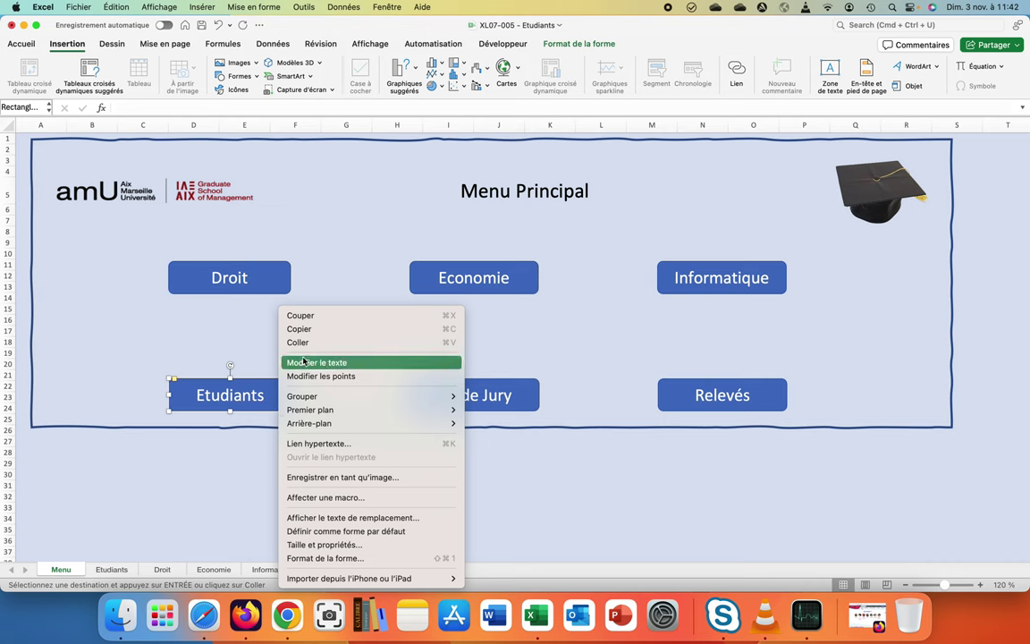
click(311, 443)
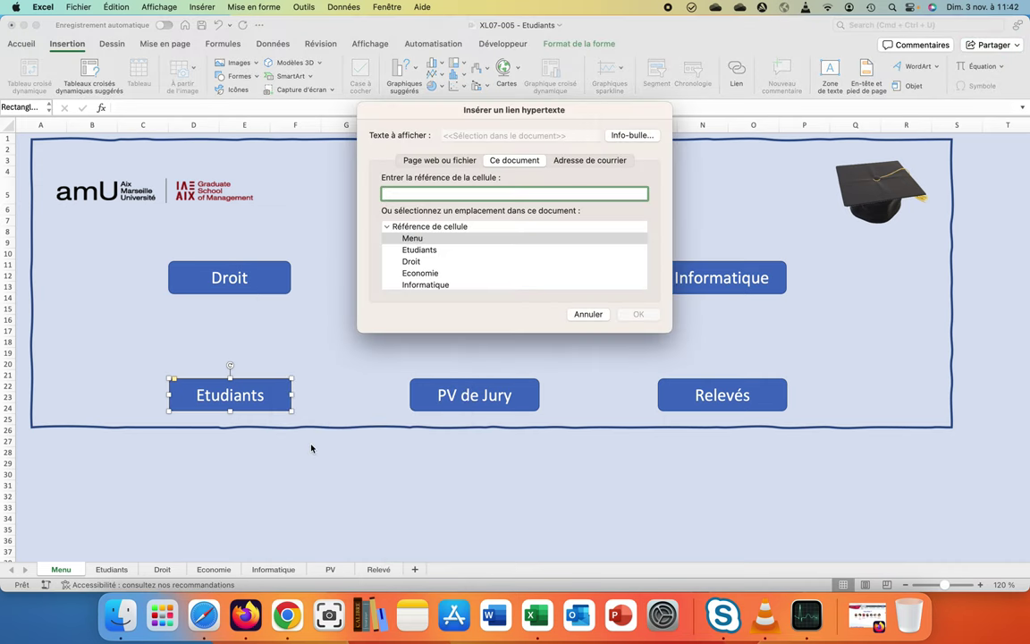
scroll(429, 269, down, 3)
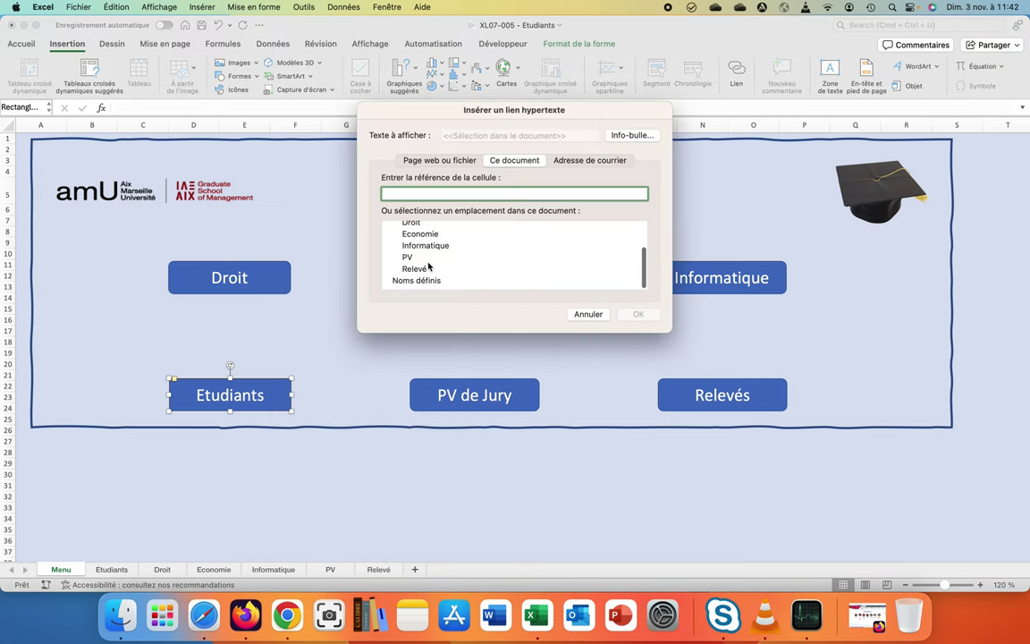
scroll(429, 266, up, 3)
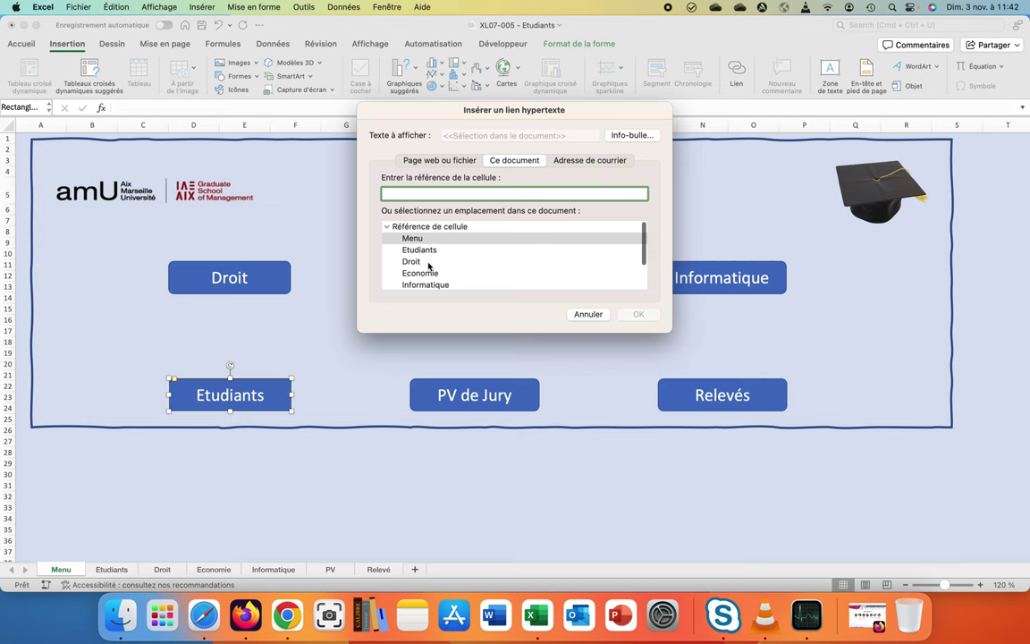
click(422, 250)
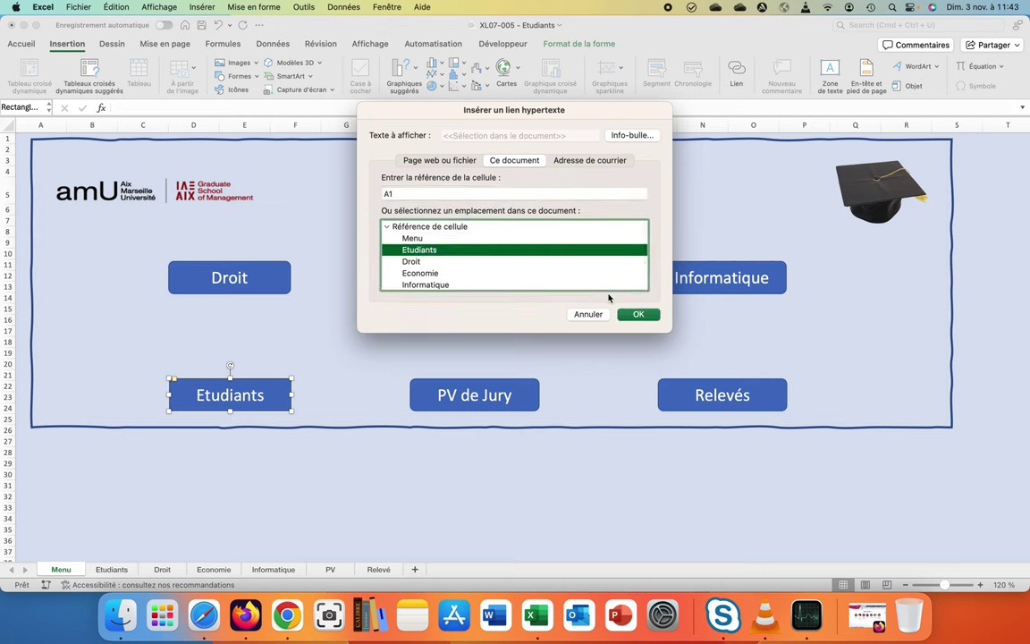
click(631, 314)
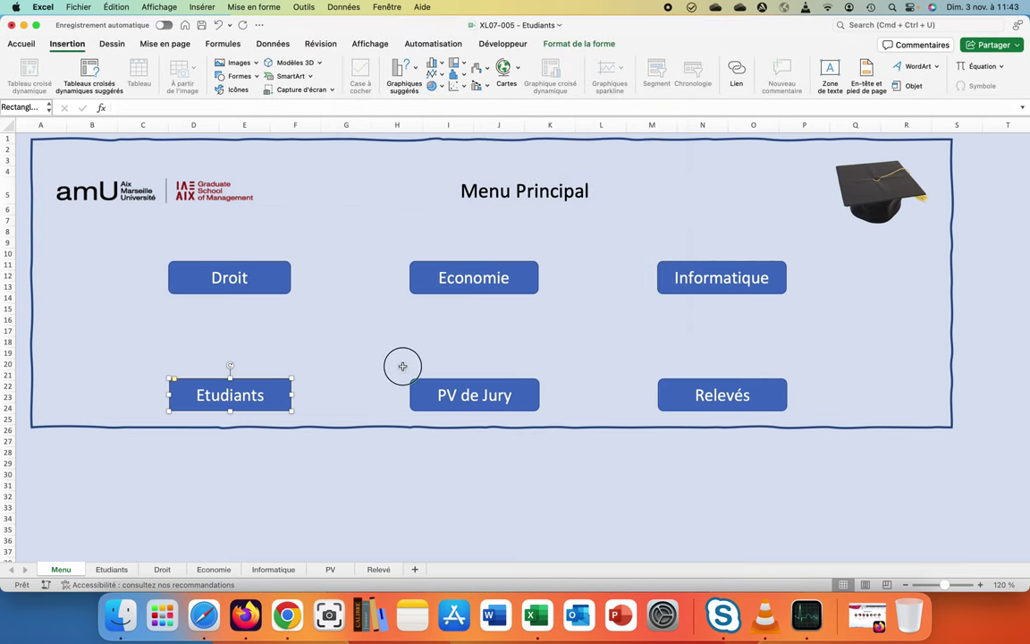
click(399, 365)
click(245, 396)
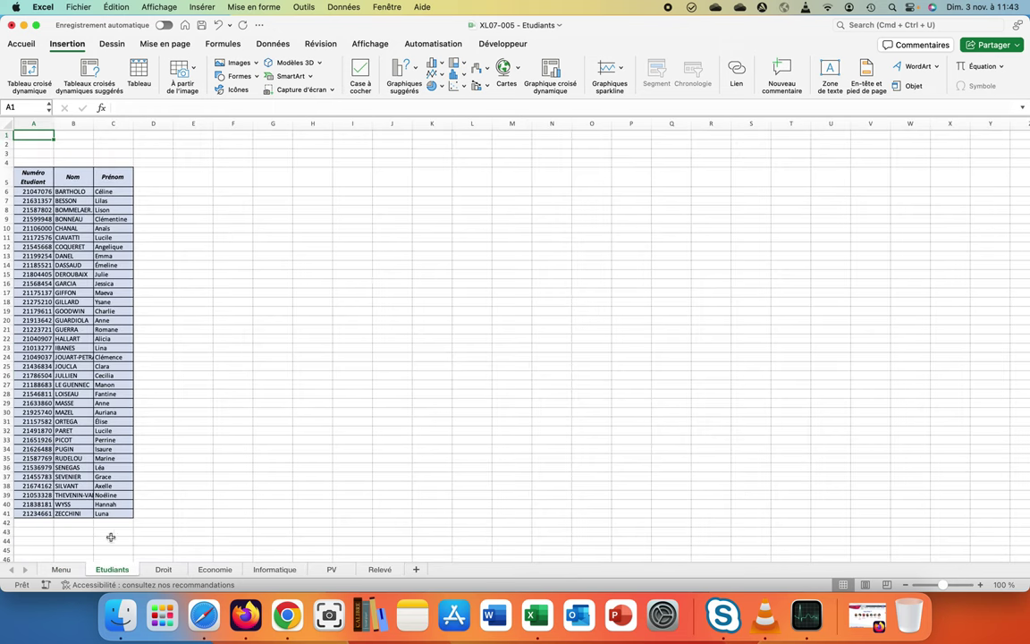
Step: Hide the Etudiants sheet and test the Etudiants button while the sheet is hidden
click(61, 570)
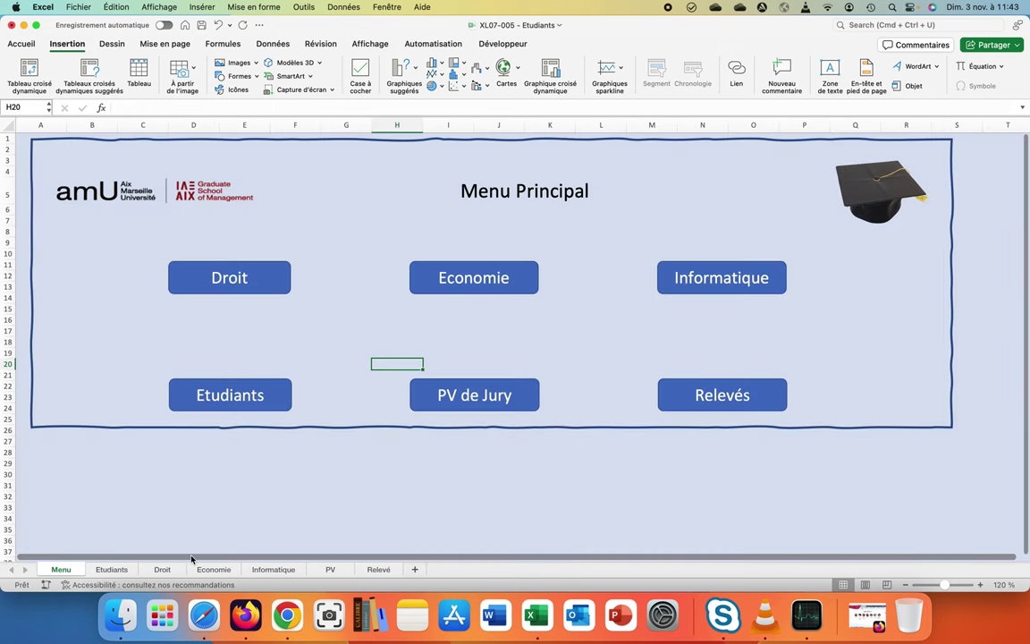
right_click(115, 573)
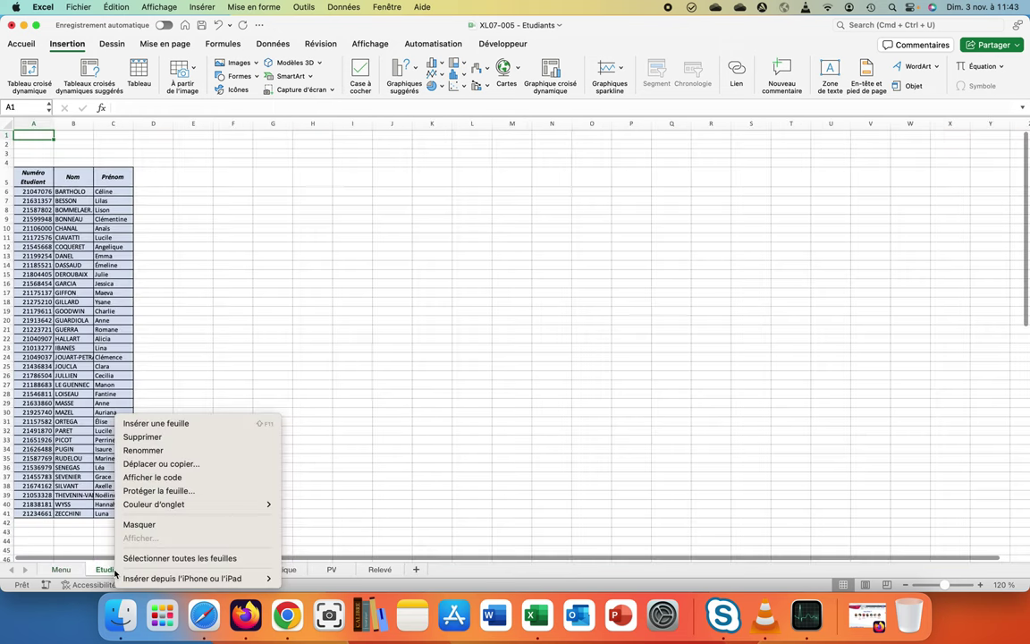
click(139, 525)
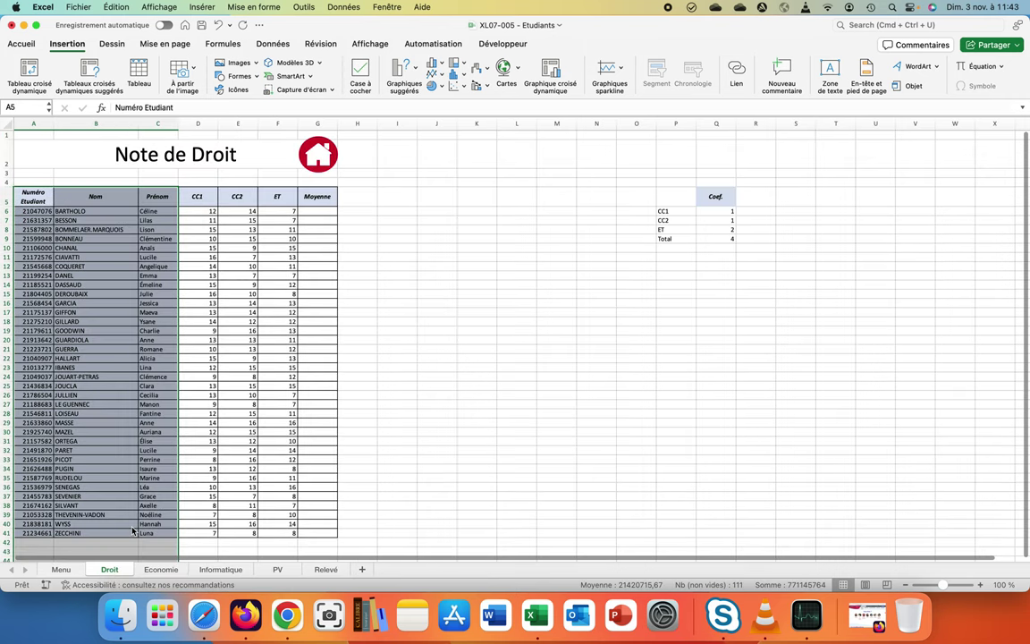
click(60, 570)
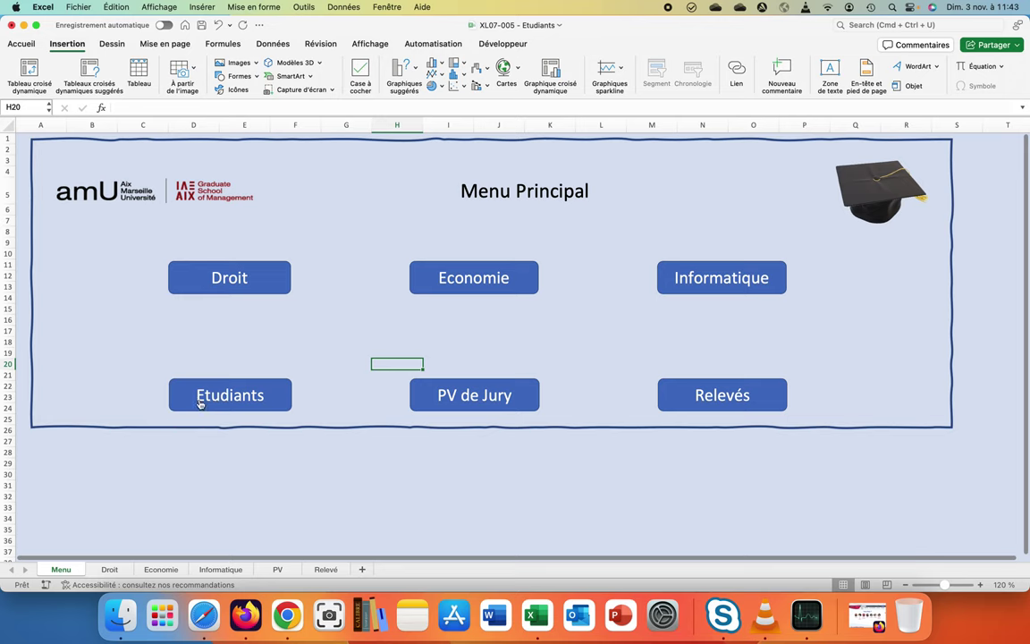
click(199, 403)
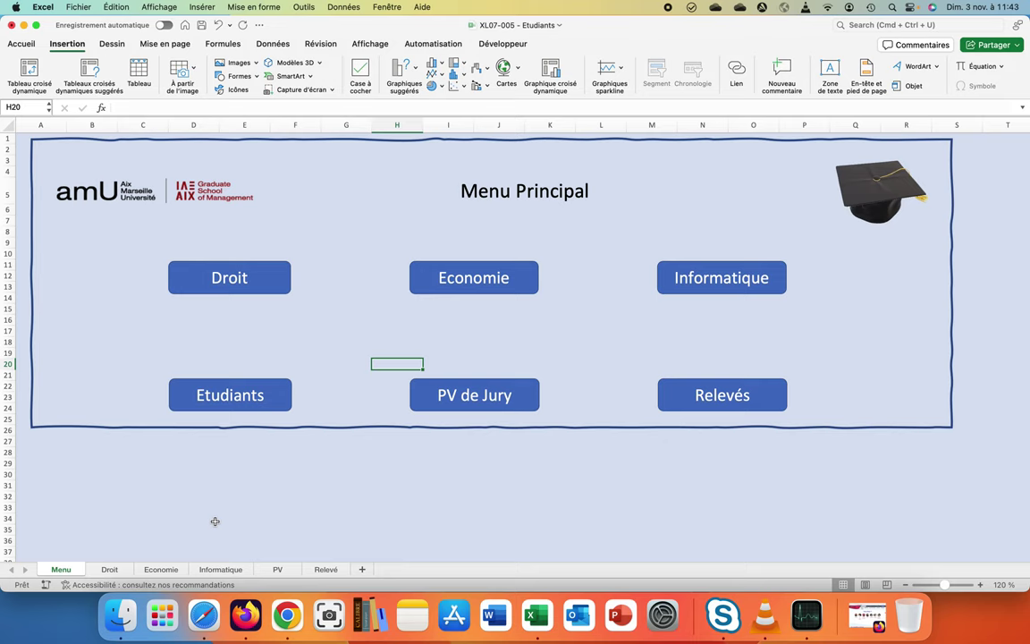
Step: Unhide Etudiants, move its tab ahead of Menu, and retest the Etudiants button
right_click(55, 572)
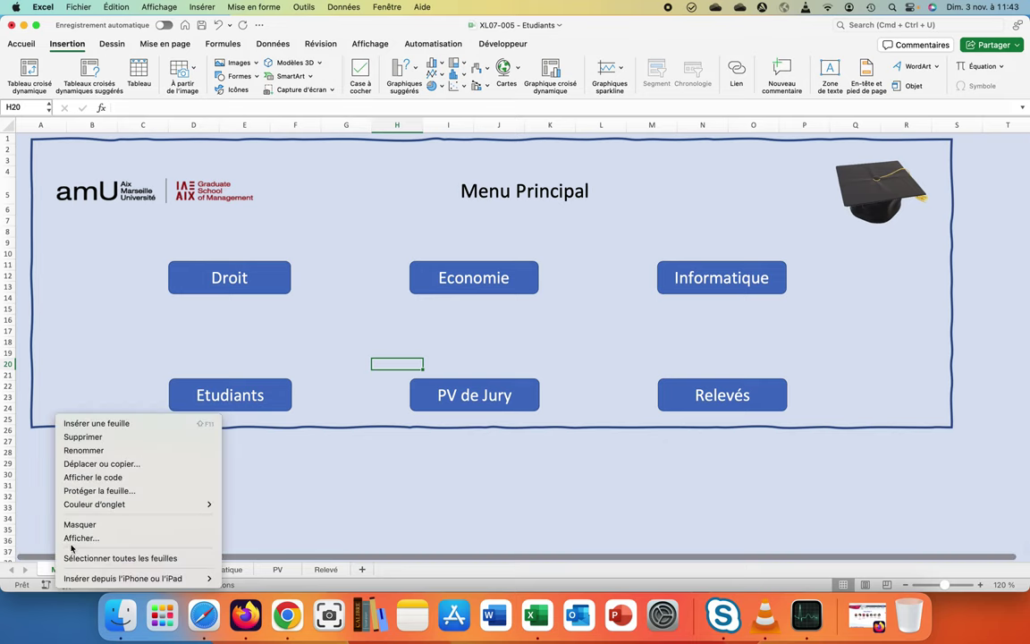
click(76, 537)
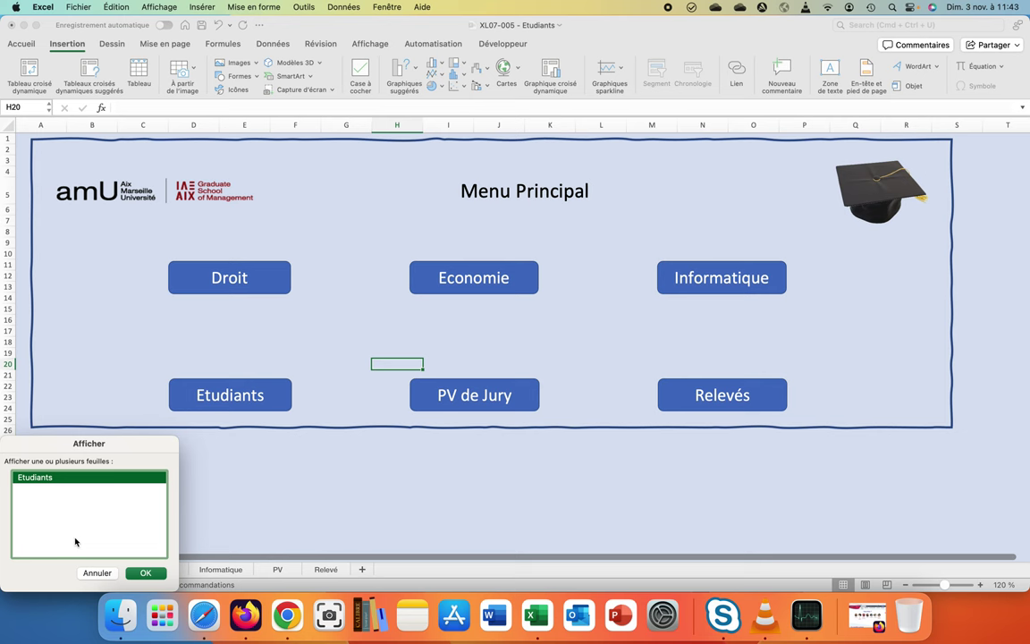
click(138, 572)
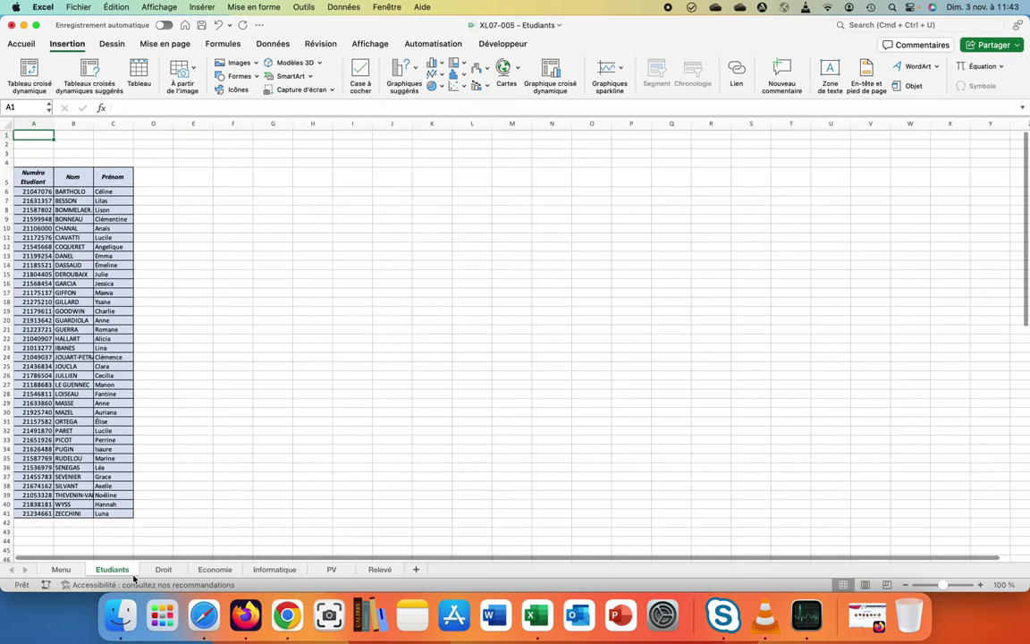
drag(106, 569, 51, 570)
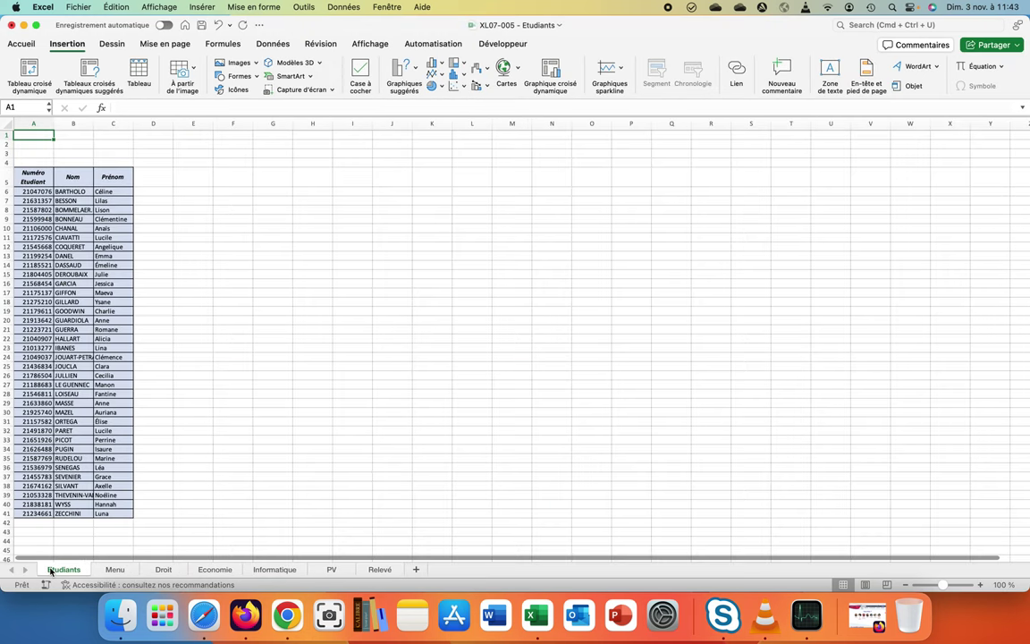
click(111, 569)
click(217, 401)
Step: Enter the title 'Liste des étudiants' in cell A3 of the Etudiants sheet
scroll(76, 540, up, 1)
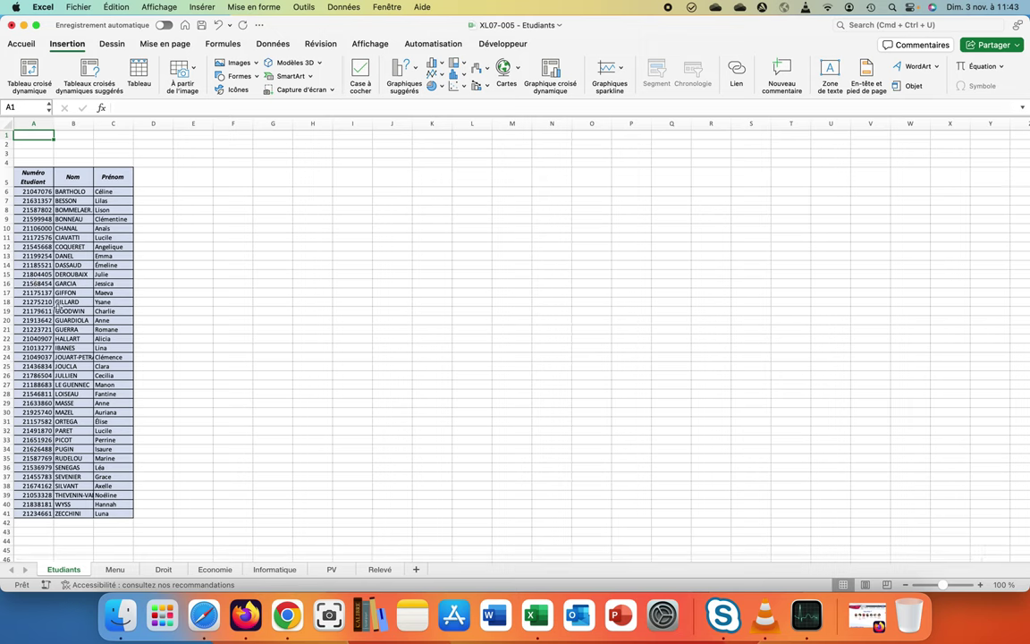
click(30, 154)
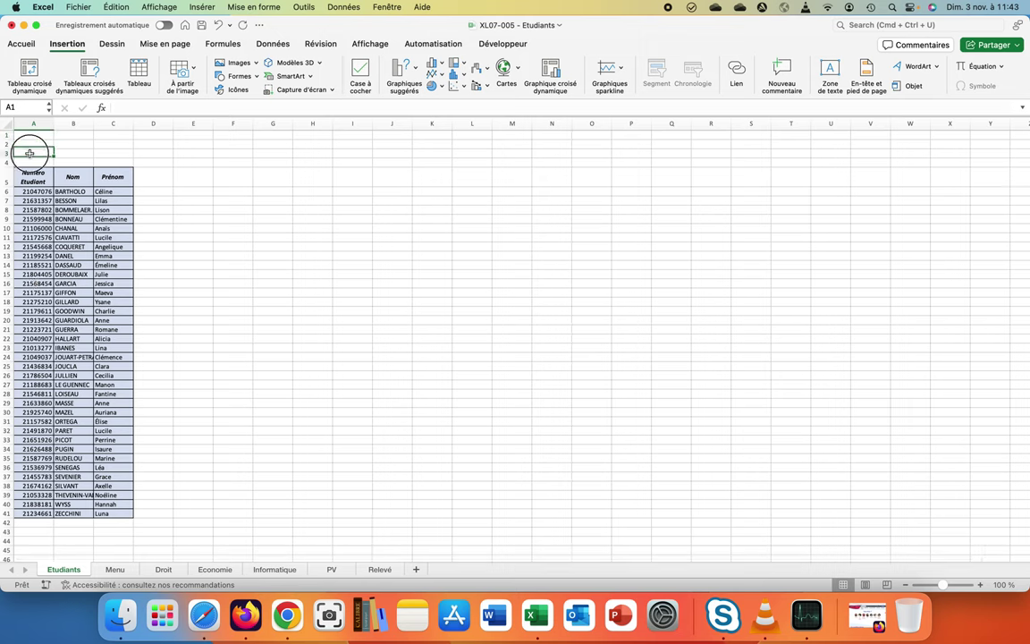
text(Lis)
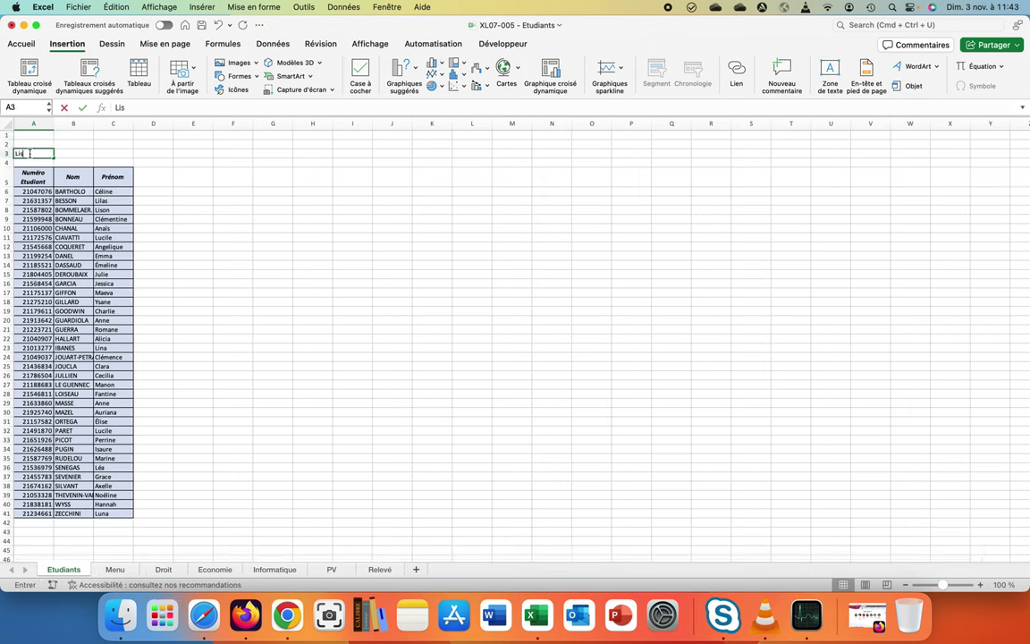
text(diants)
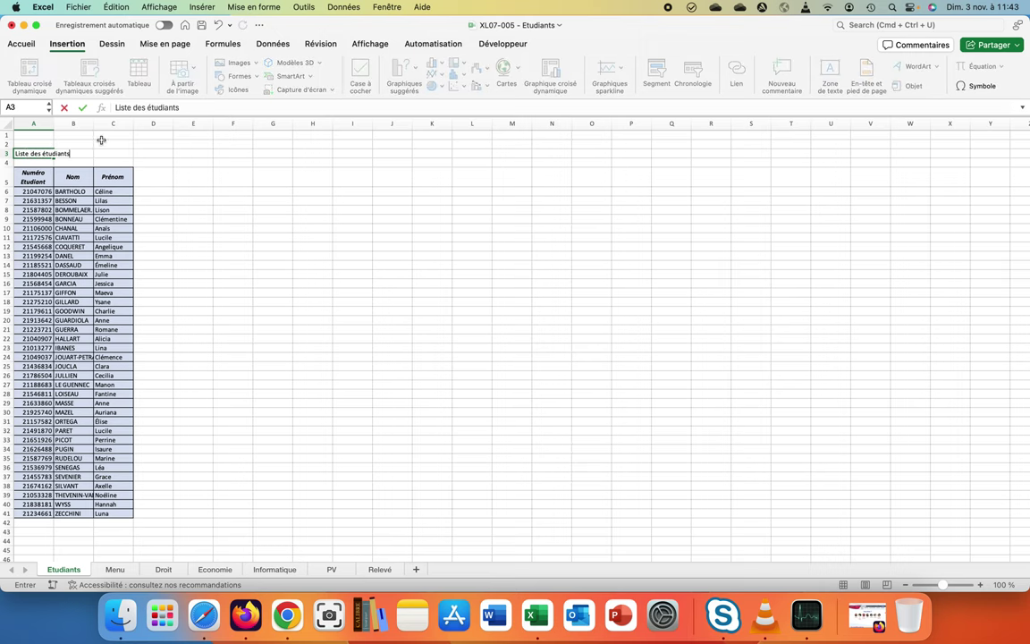
key(Return)
key(Up)
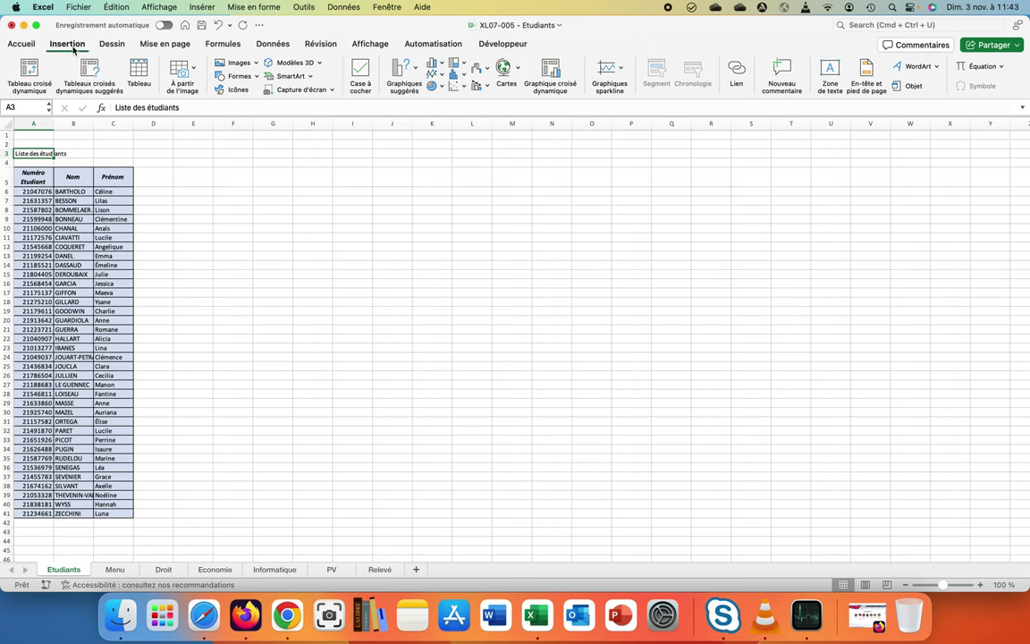
Step: Make the title bold and larger, then merge and centre it across A3:C3
click(21, 44)
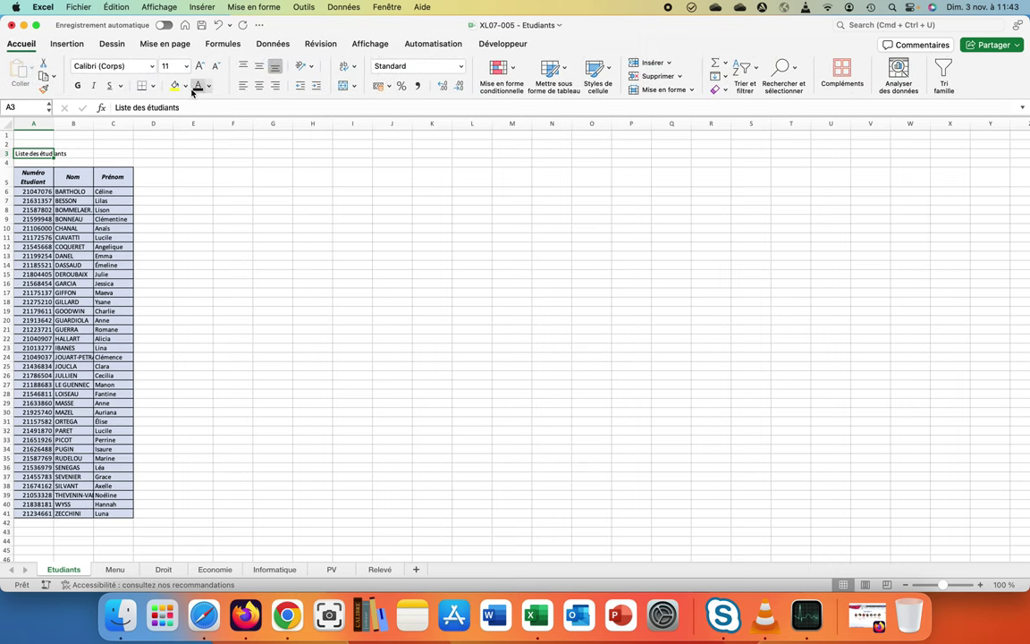
click(79, 87)
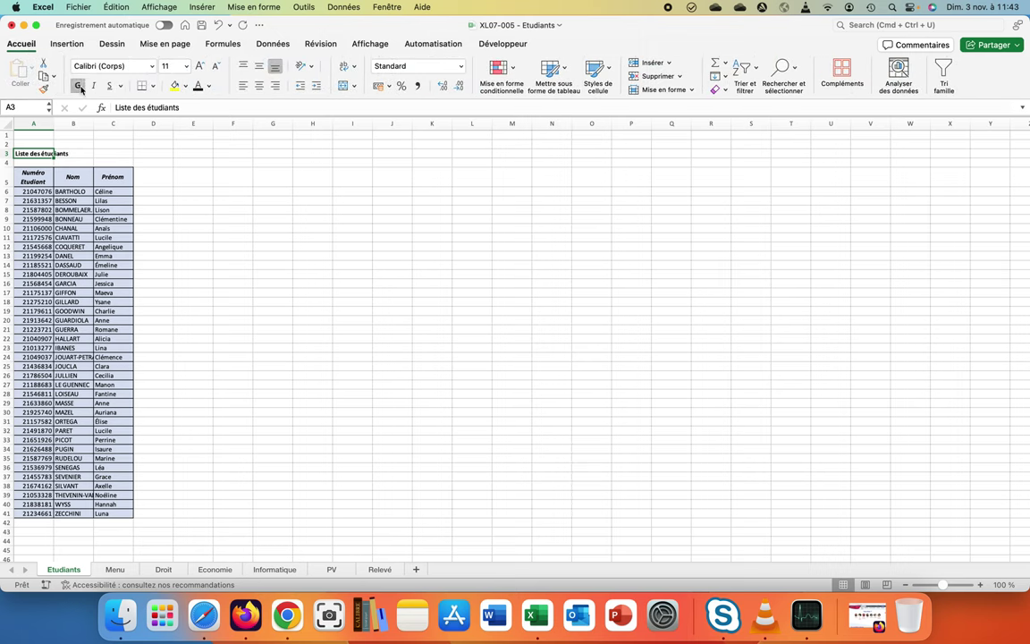
click(200, 67)
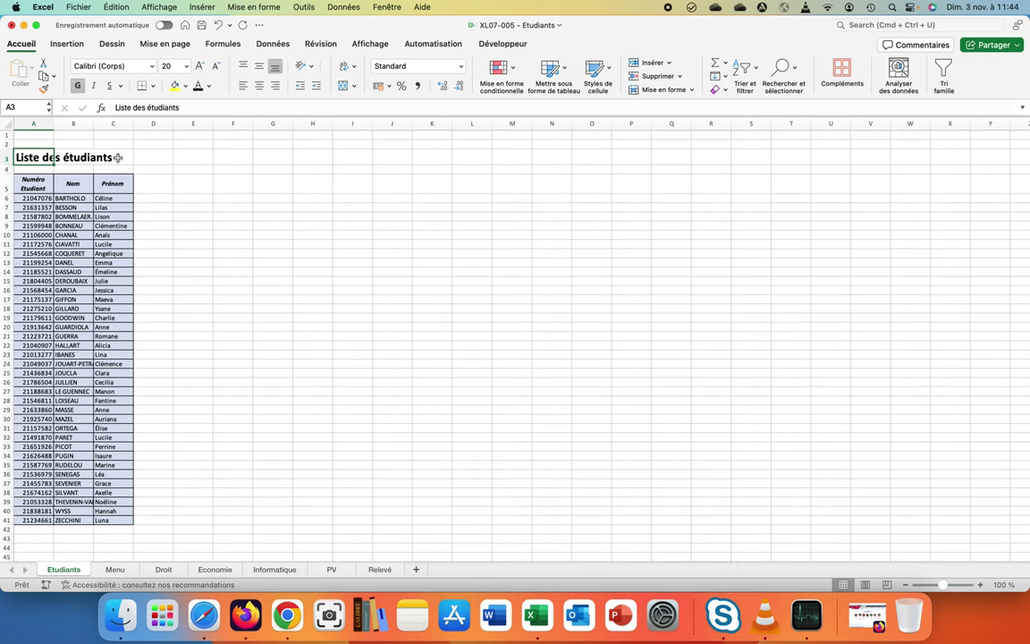
drag(111, 154, 27, 152)
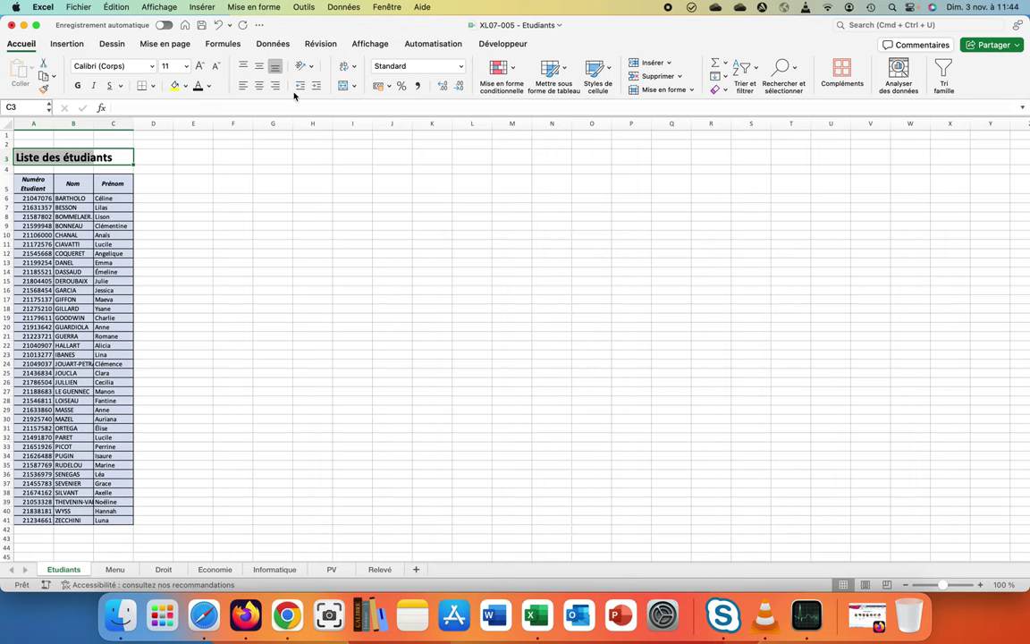
click(341, 86)
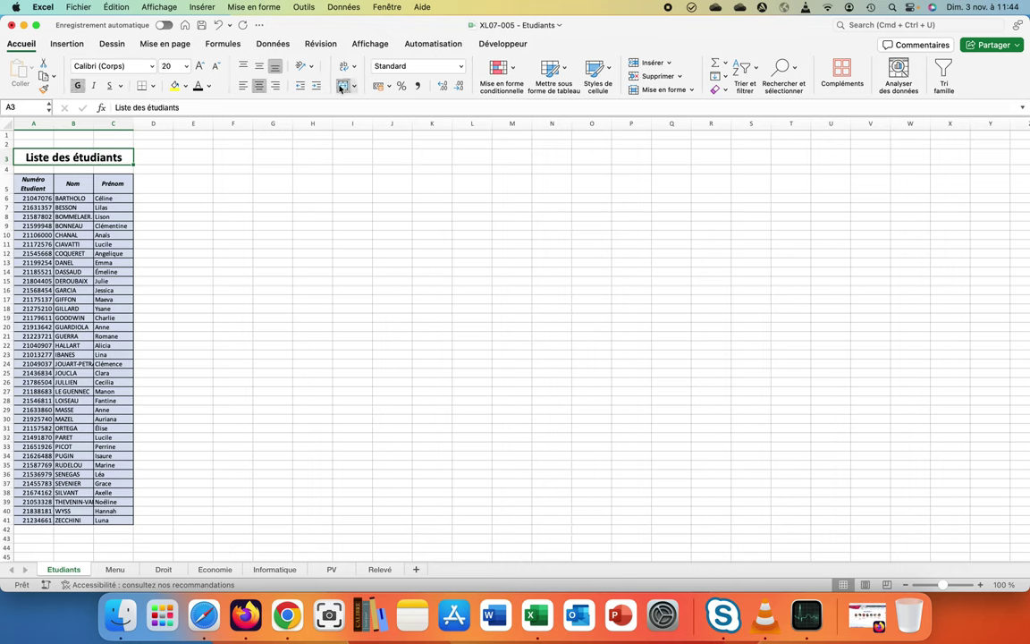
click(340, 228)
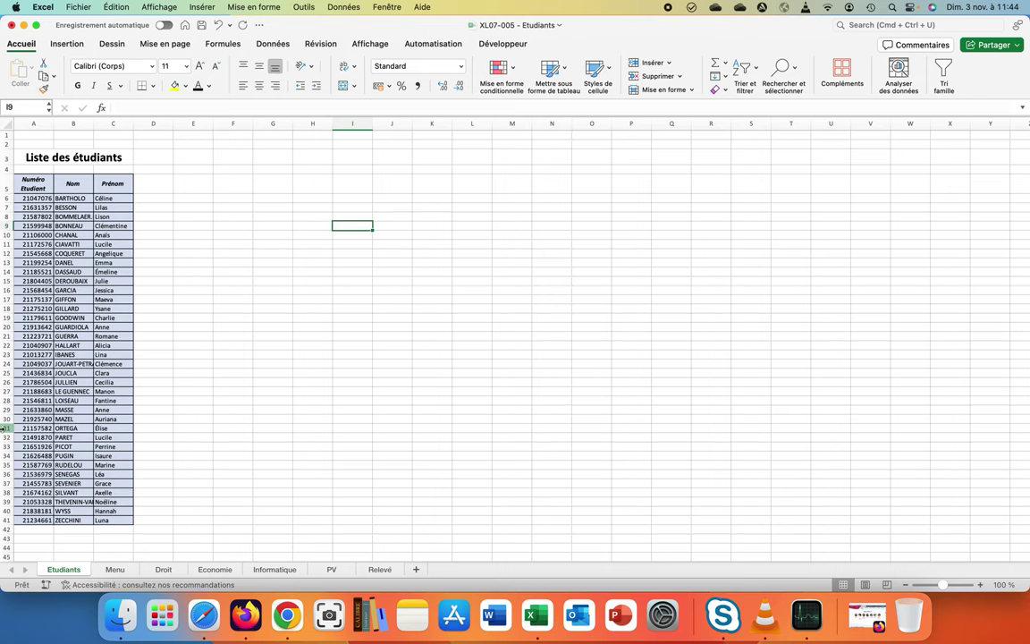
click(108, 569)
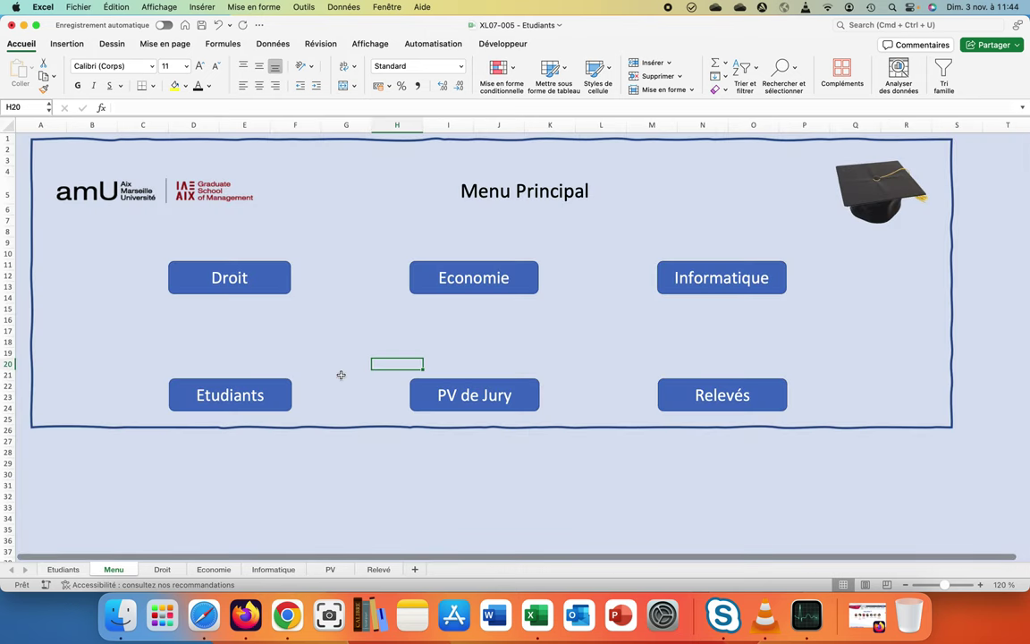
Step: Click the Economie button to check it opens the Economie grades sheet
click(434, 283)
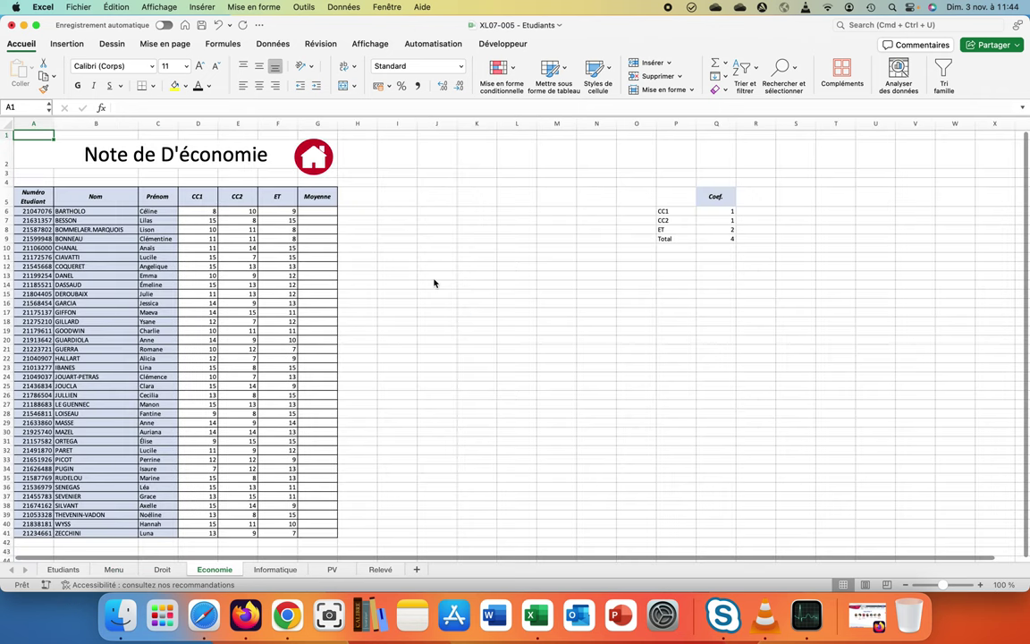